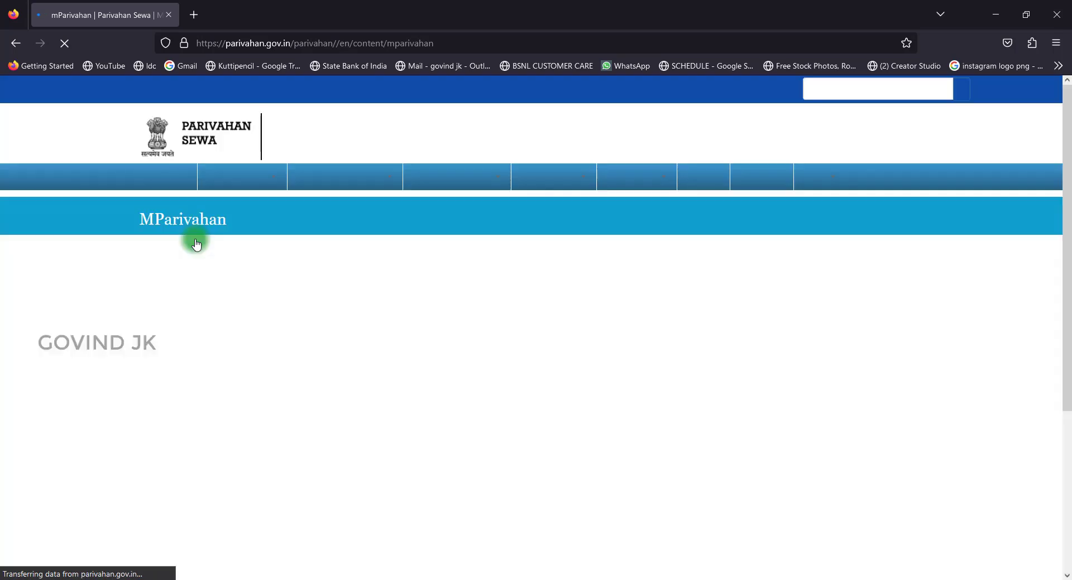
Step: Open the Driving License Related Services from the online services and choose Kerala as the state
click(273, 179)
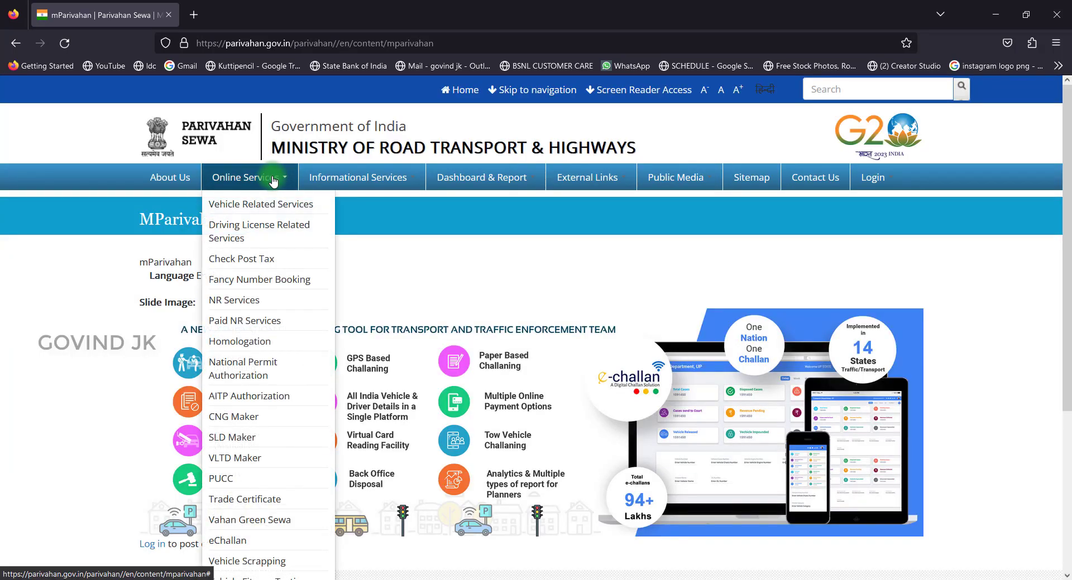
click(285, 235)
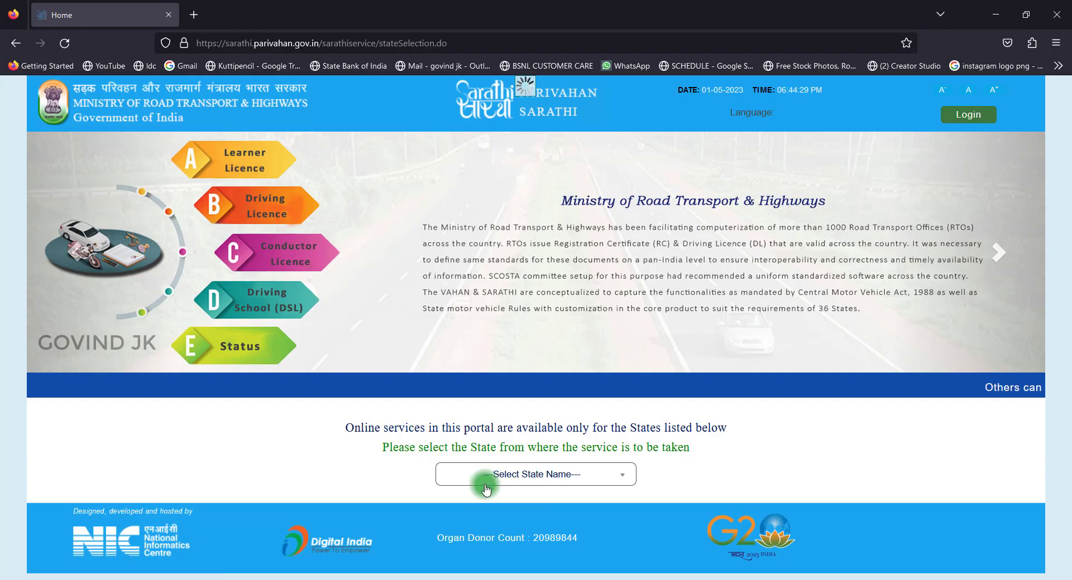
click(563, 474)
click(552, 457)
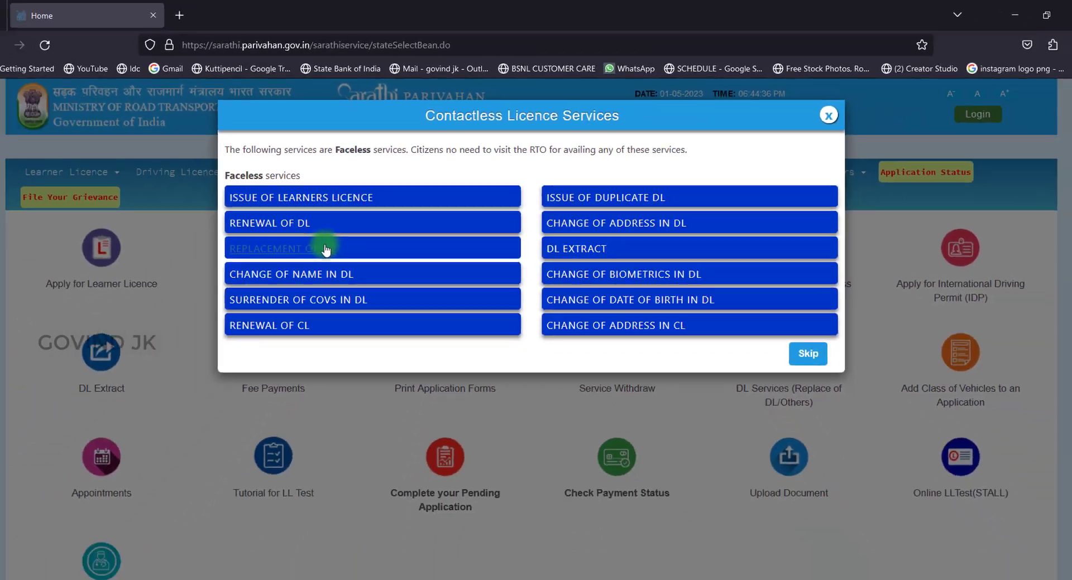
Step: Start the Replacement of DL service and retrieve the licence details using the driving licence number, date of birth and captcha
click(324, 248)
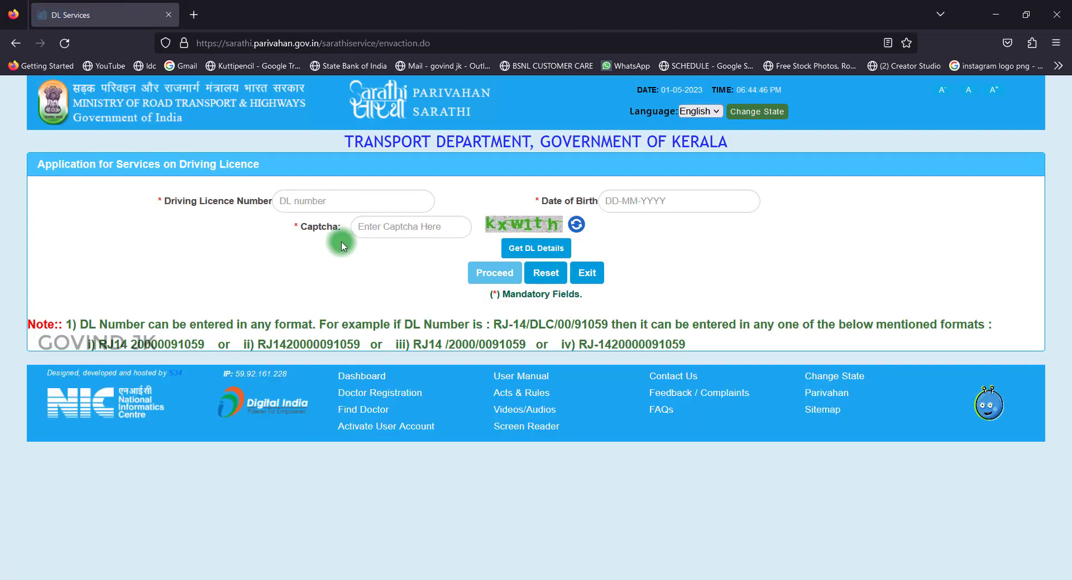
click(510, 252)
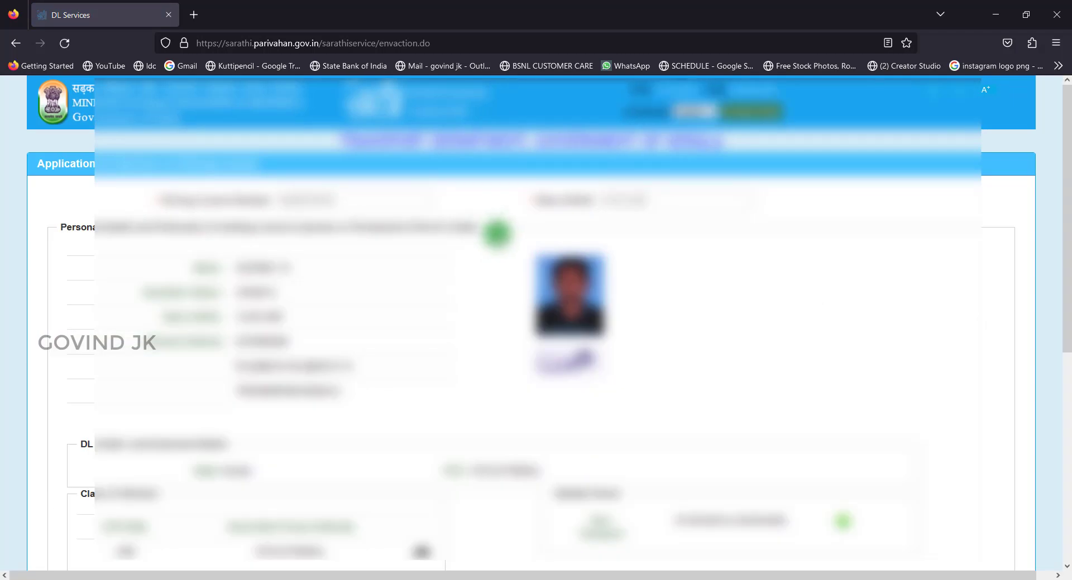
Step: Confirm the licence details with YES, keep the holder category General, choose the applicant's RTO office and proceed to the details form
scroll(492, 239, down, 6)
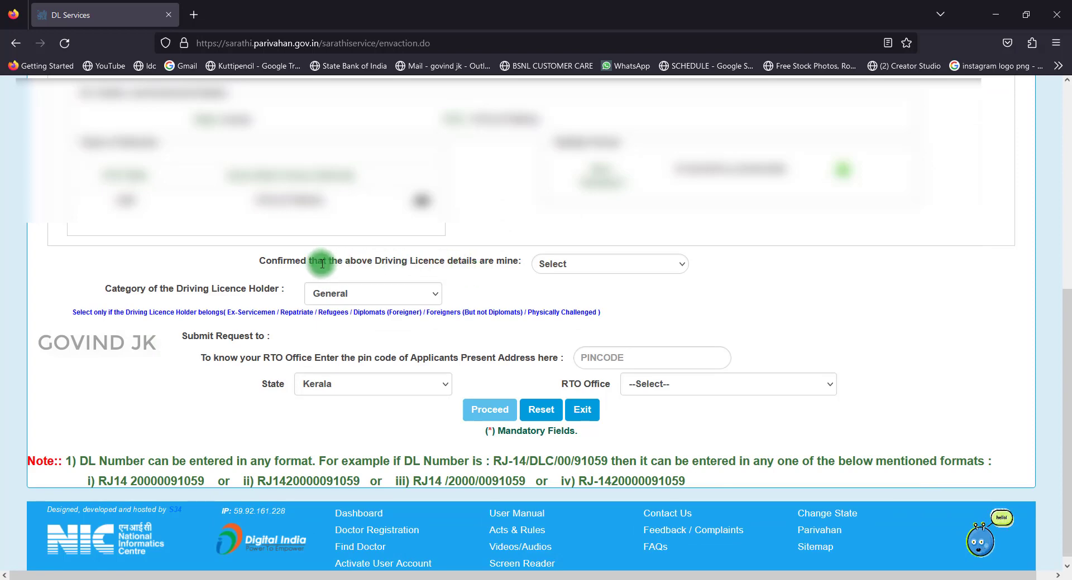
click(561, 269)
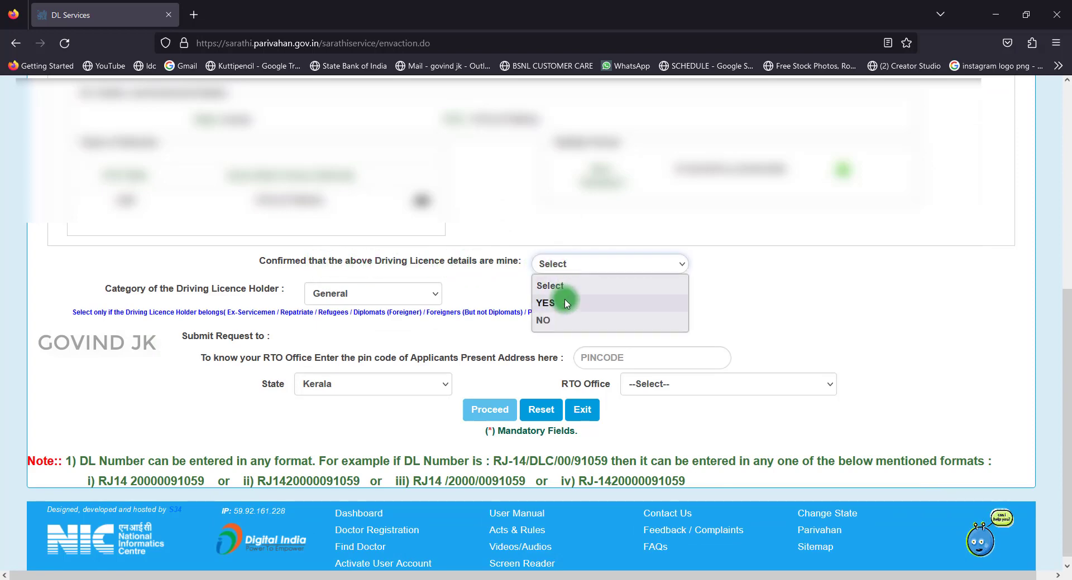
click(566, 304)
click(396, 296)
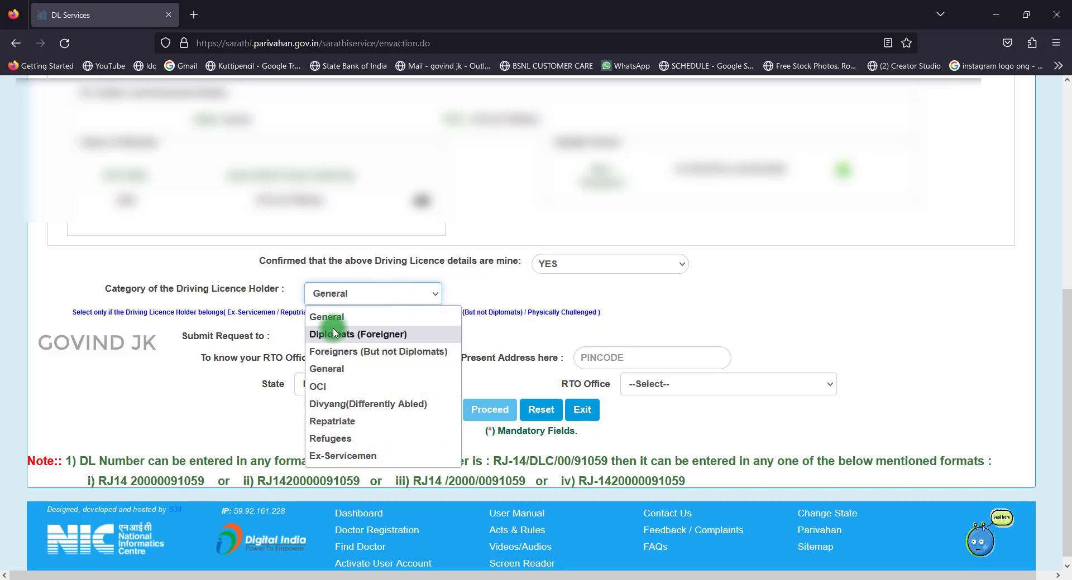
click(455, 293)
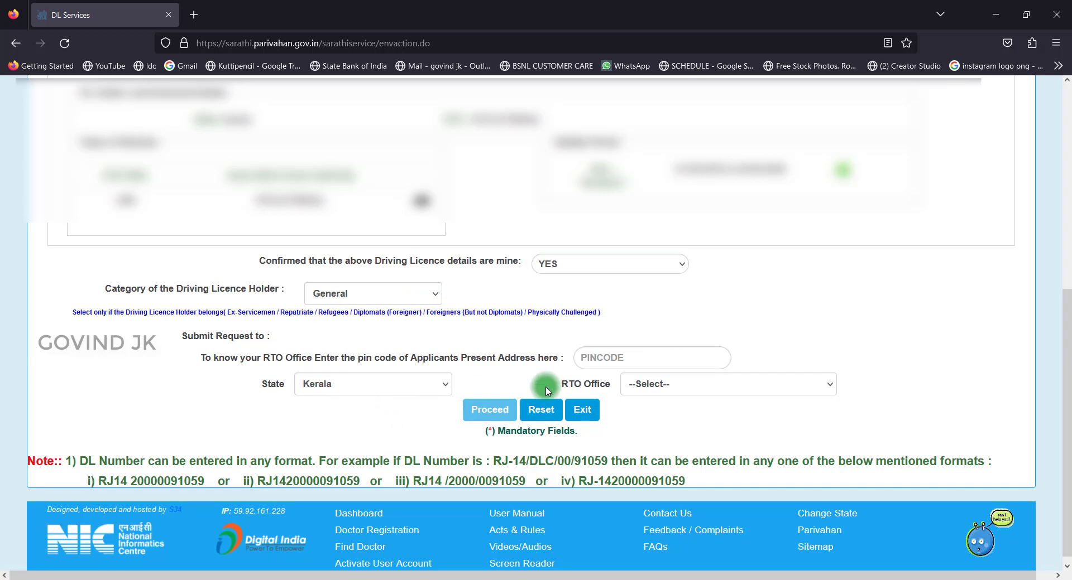
click(648, 388)
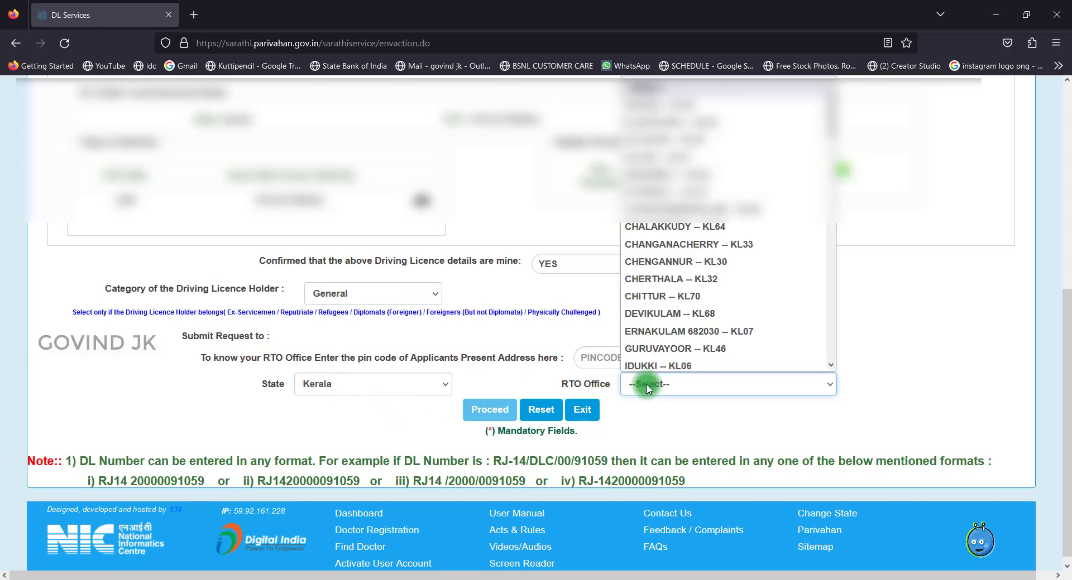
click(667, 175)
click(490, 410)
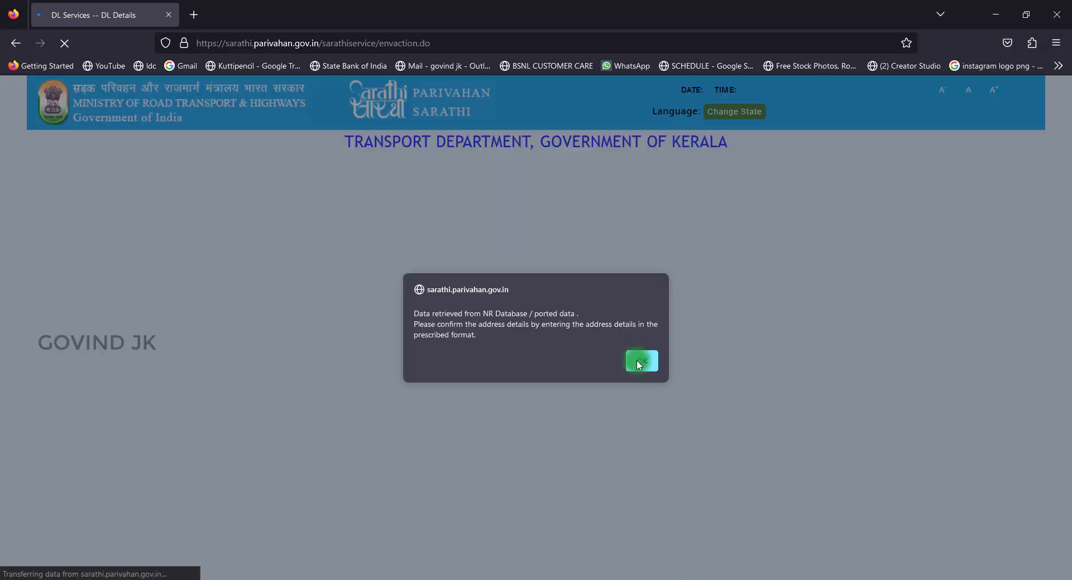
click(640, 363)
Step: Complete and submit the applicant's personal and address details, and request the REPLACEMENT OF DL service
scroll(640, 363, down, 5)
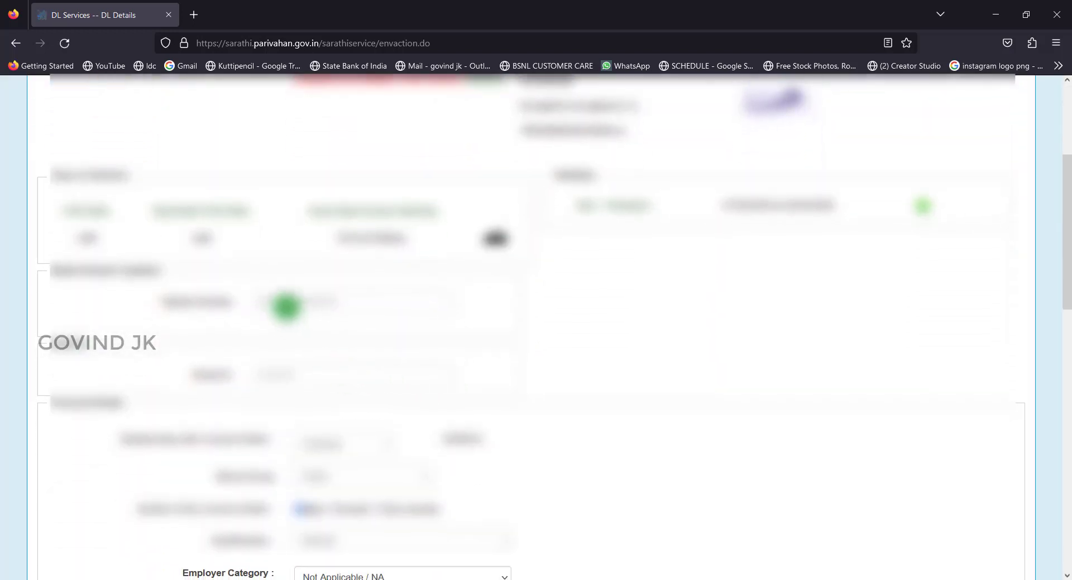
scroll(423, 390, down, 10)
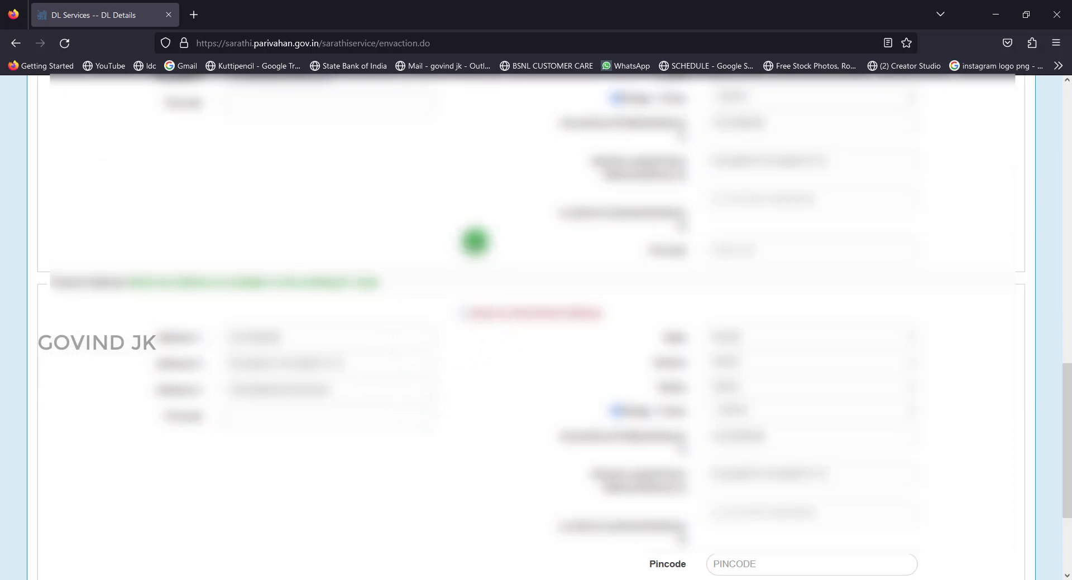
click(463, 308)
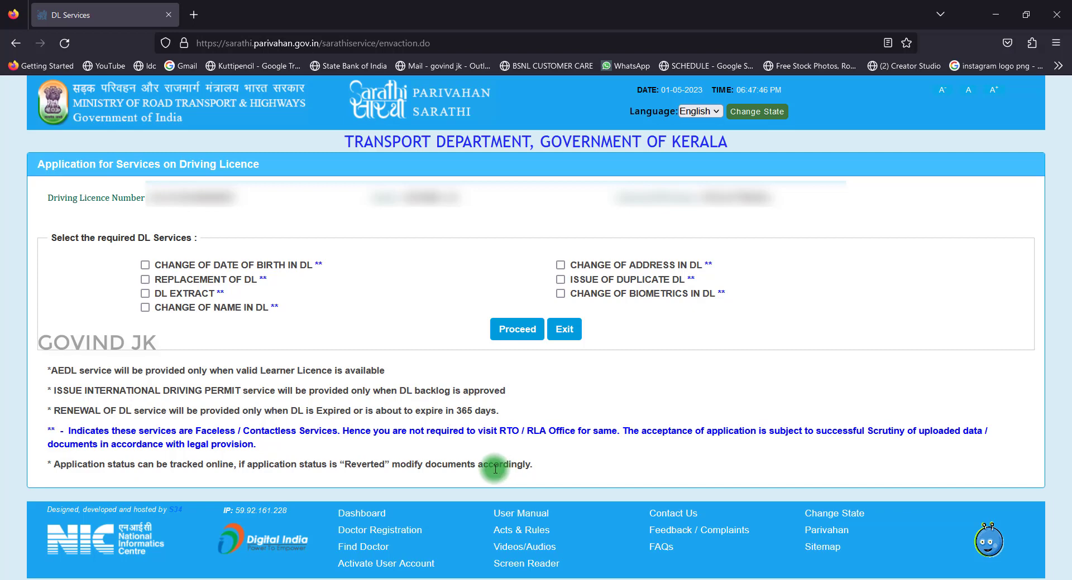
click(145, 281)
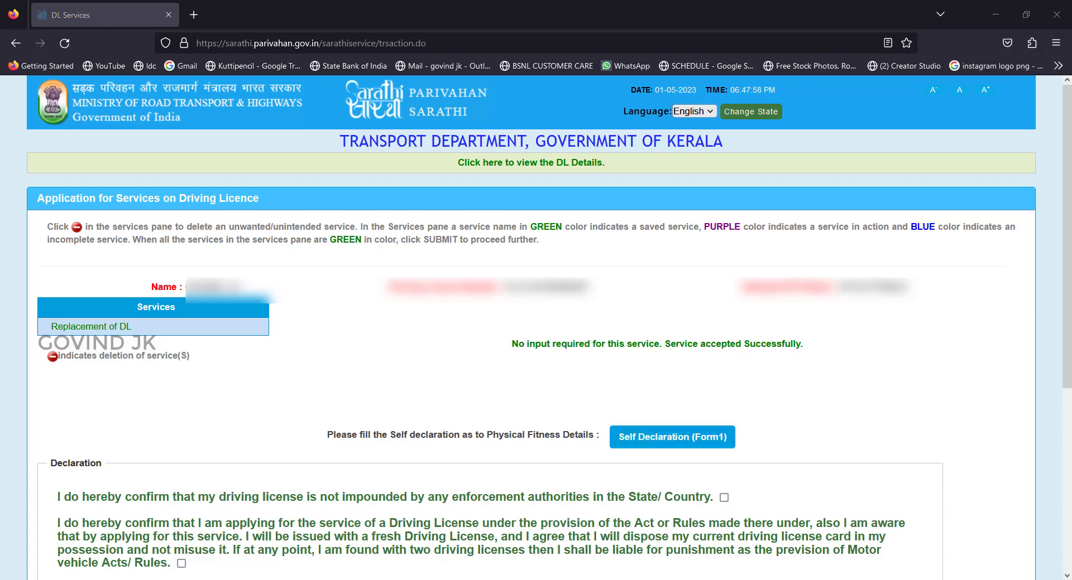
Step: In the Form1 physical fitness self declaration, answer YES to question (b) and NO to questions (a), (c), (d), (e) and (f)
drag(695, 166, 522, 170)
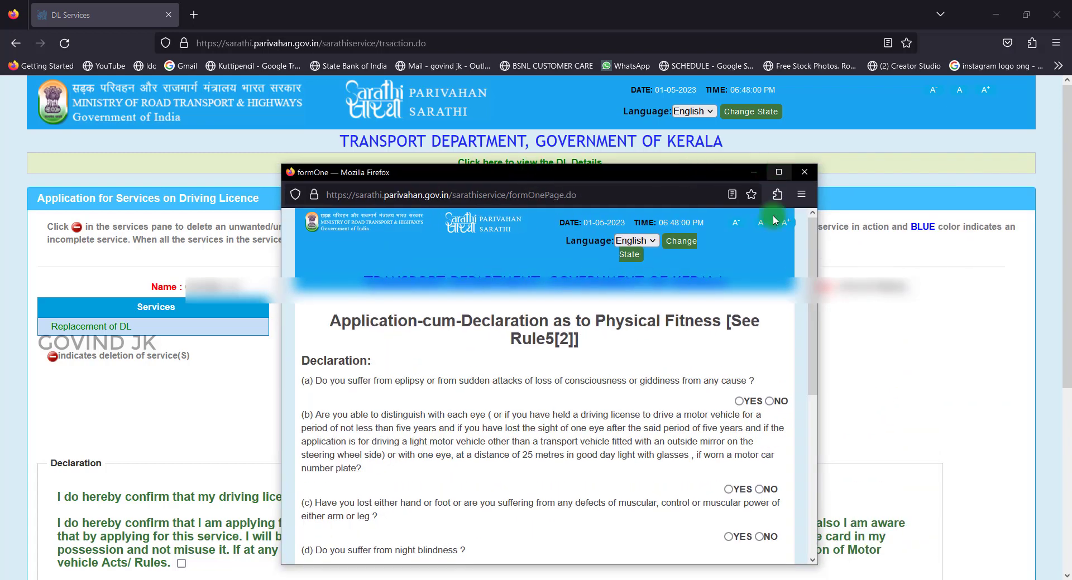
click(728, 489)
click(769, 401)
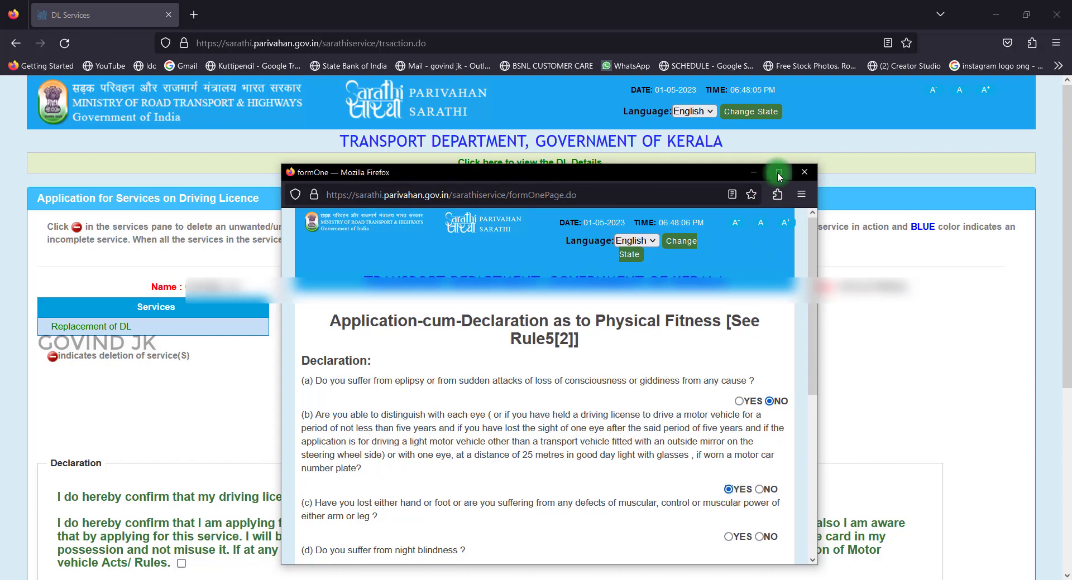
click(778, 172)
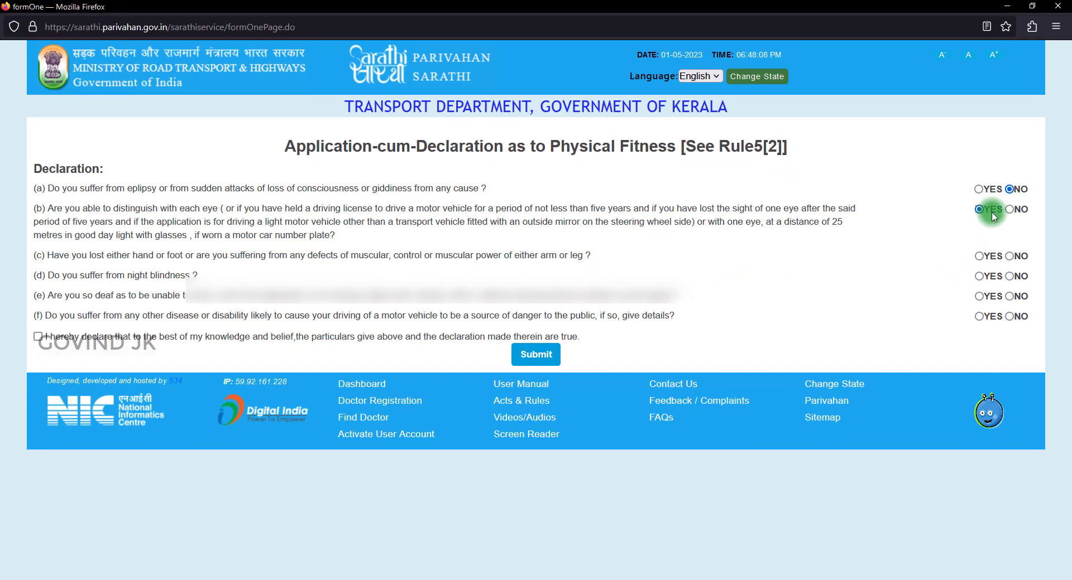
click(1010, 257)
click(1010, 277)
click(1009, 297)
click(1009, 316)
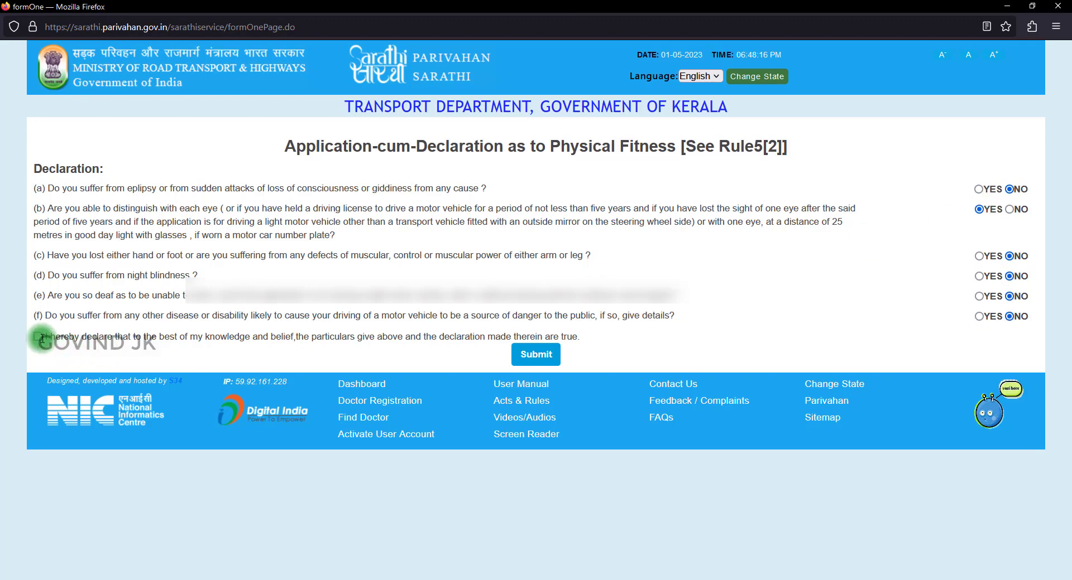
Step: Accept the truth statement, submit the physical fitness self declaration and return to the licence application
click(538, 363)
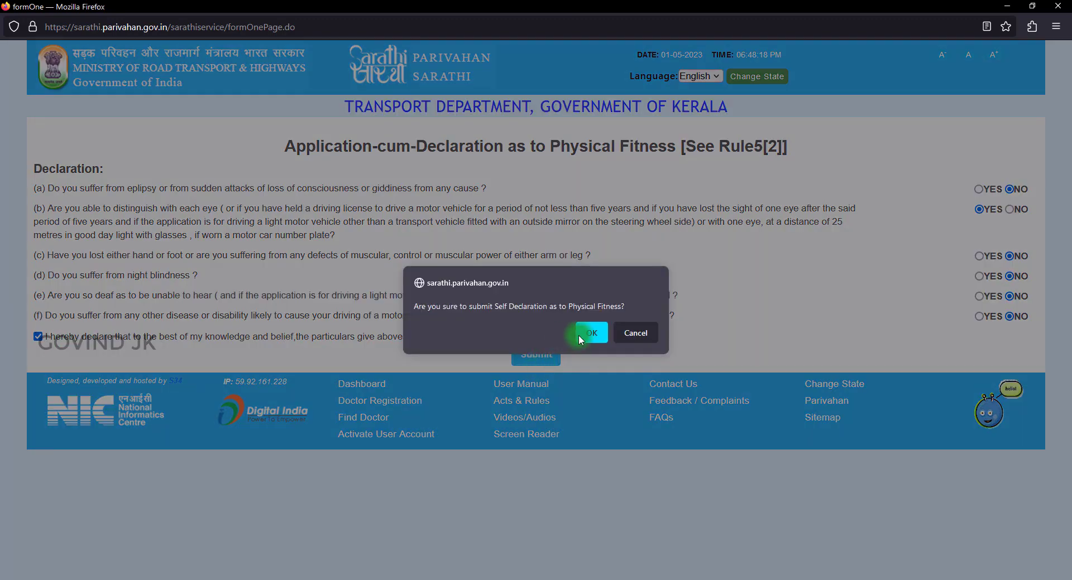
click(580, 334)
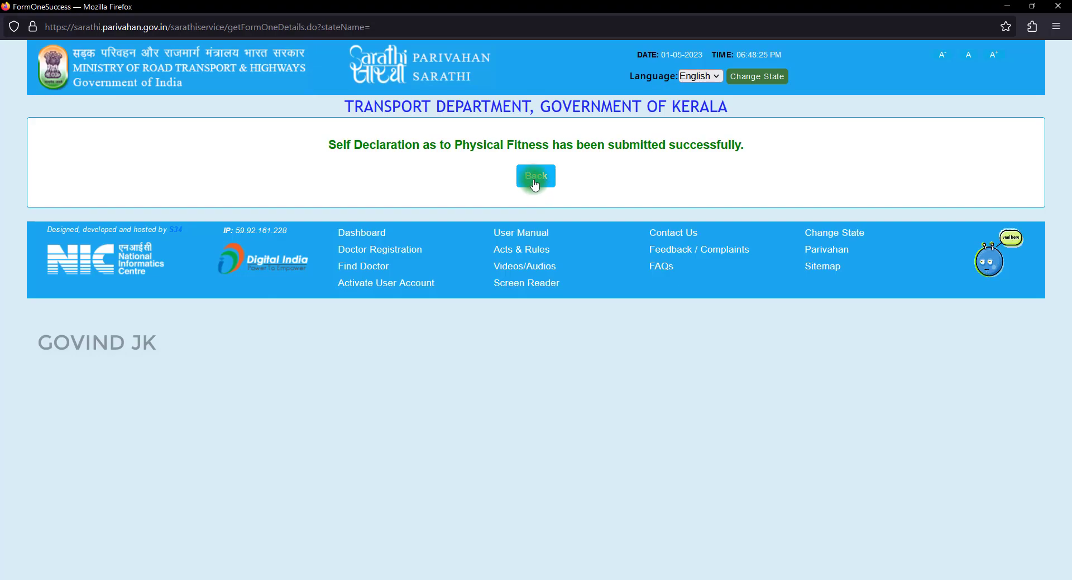
click(534, 177)
Step: Accept all four applicant declarations, keep organ donation at NO, and submit the application with the captcha
scroll(542, 427, down, 5)
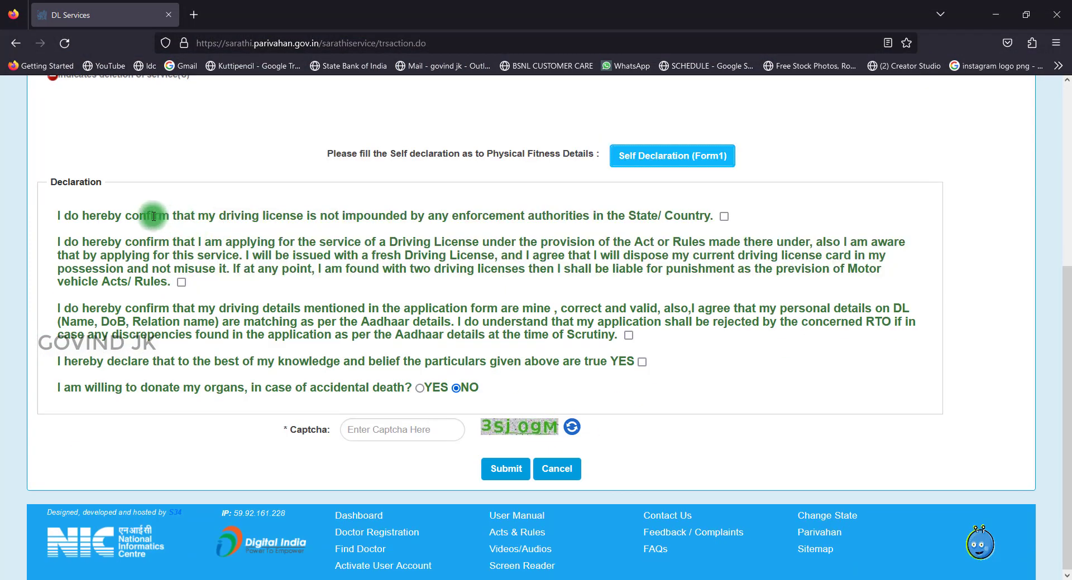
click(724, 216)
click(628, 335)
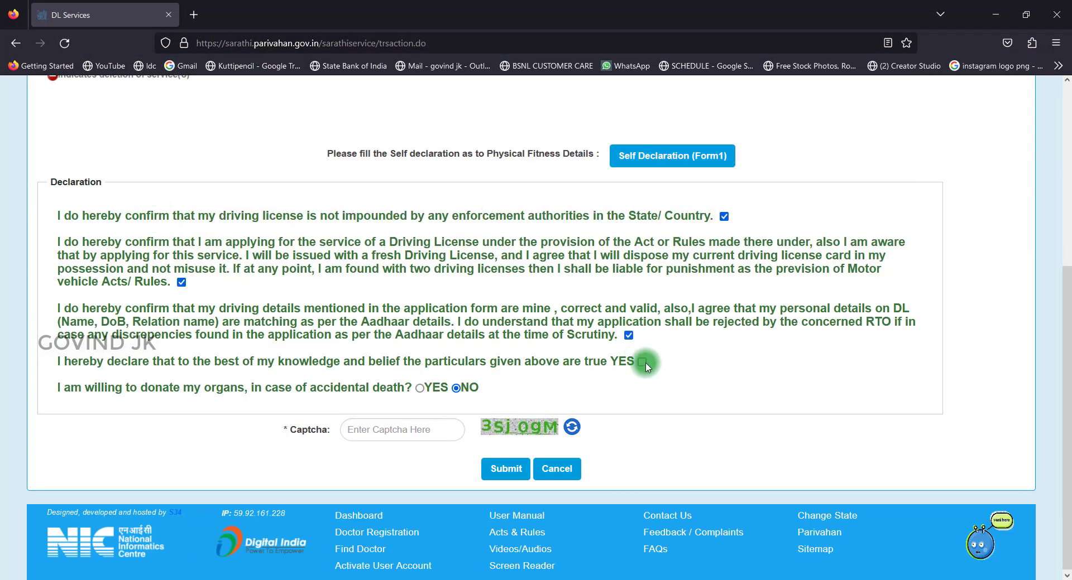
click(641, 361)
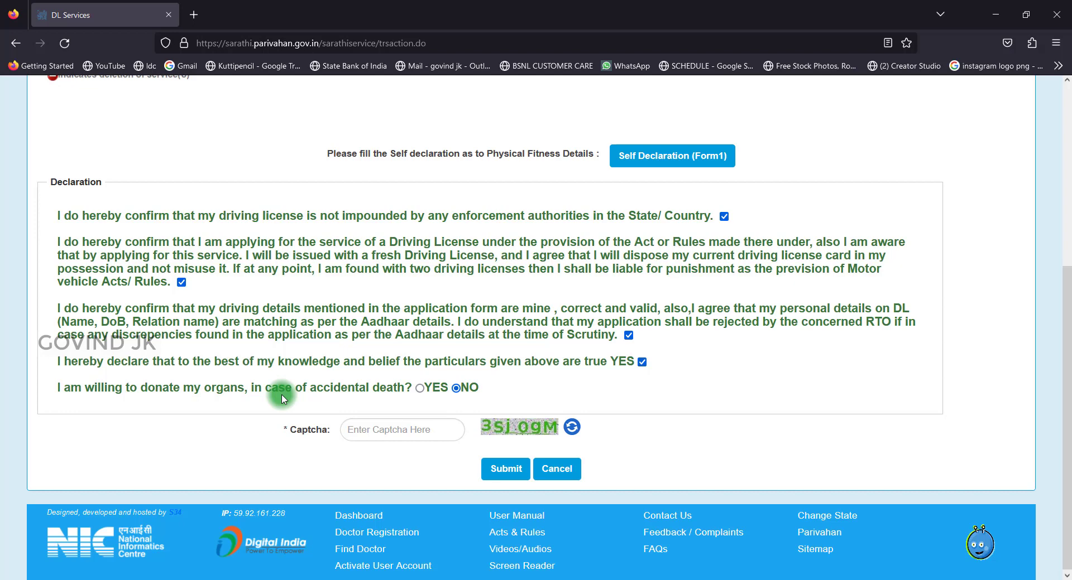
click(407, 434)
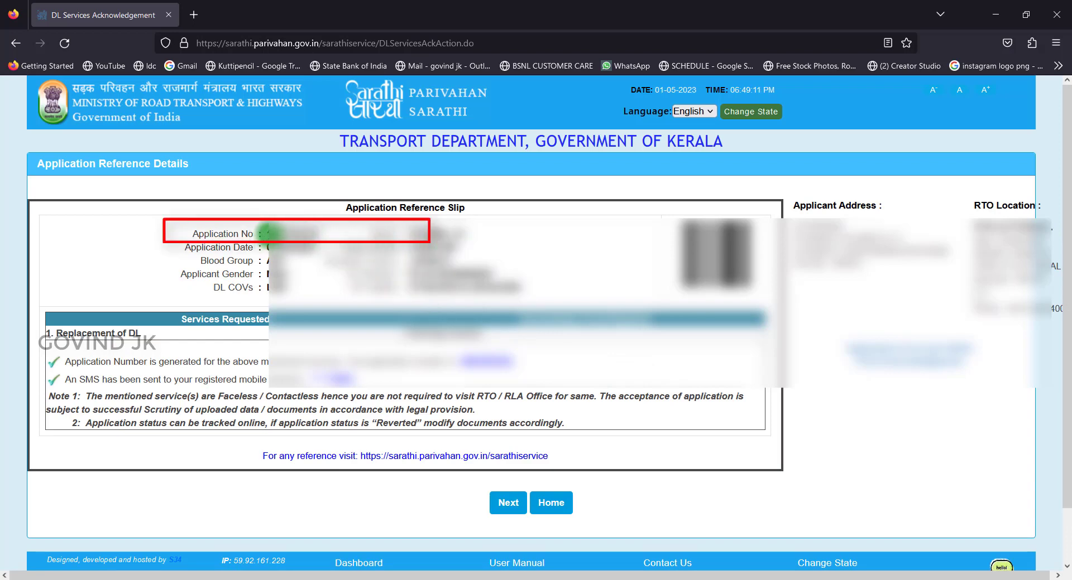
Step: Continue from the application reference slip to the Upload Documents stage and accept its declaration
drag(265, 234, 341, 231)
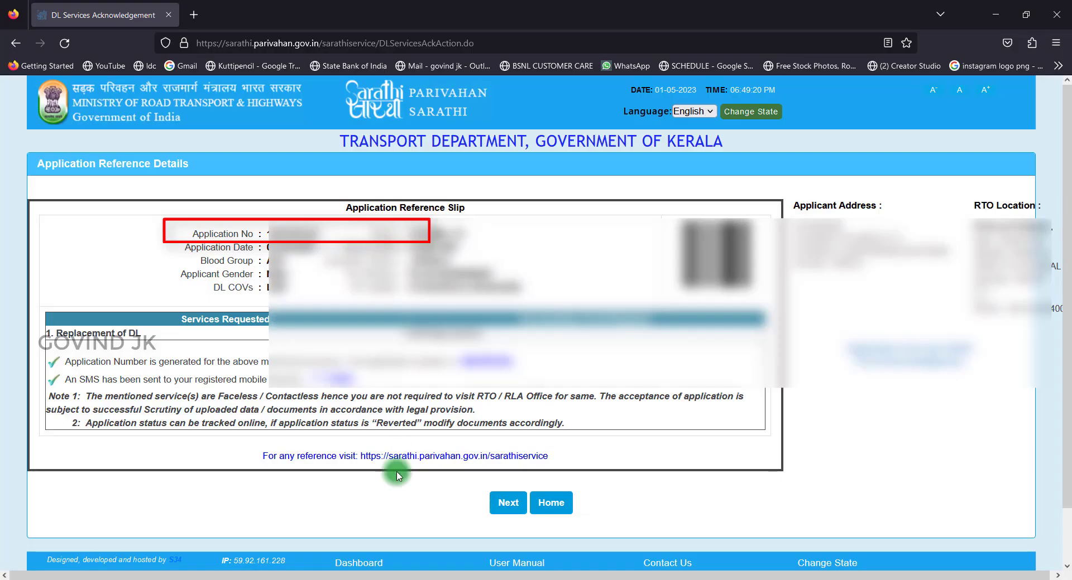
click(504, 499)
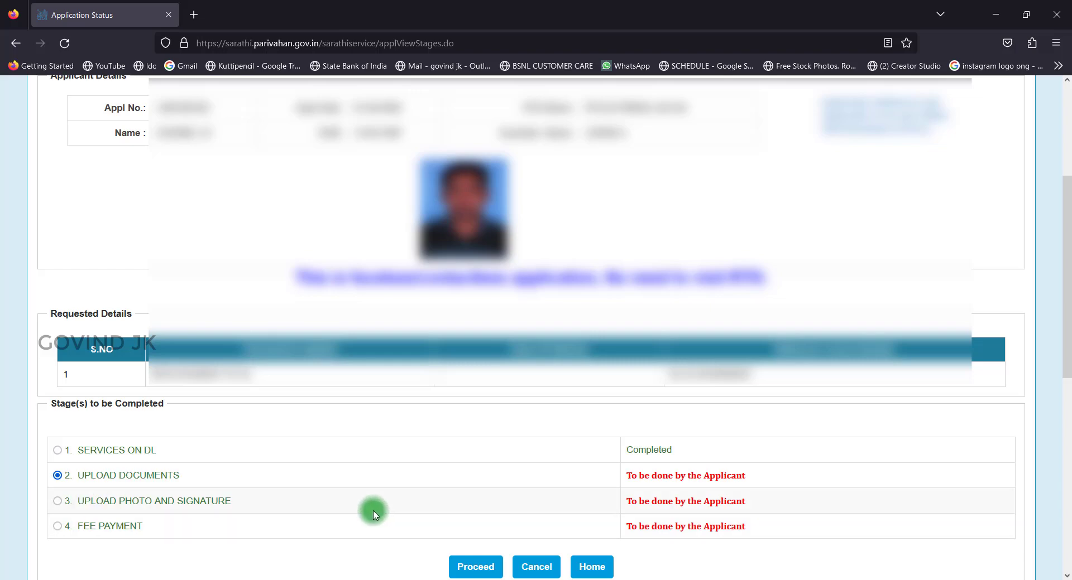
scroll(357, 505, down, 3)
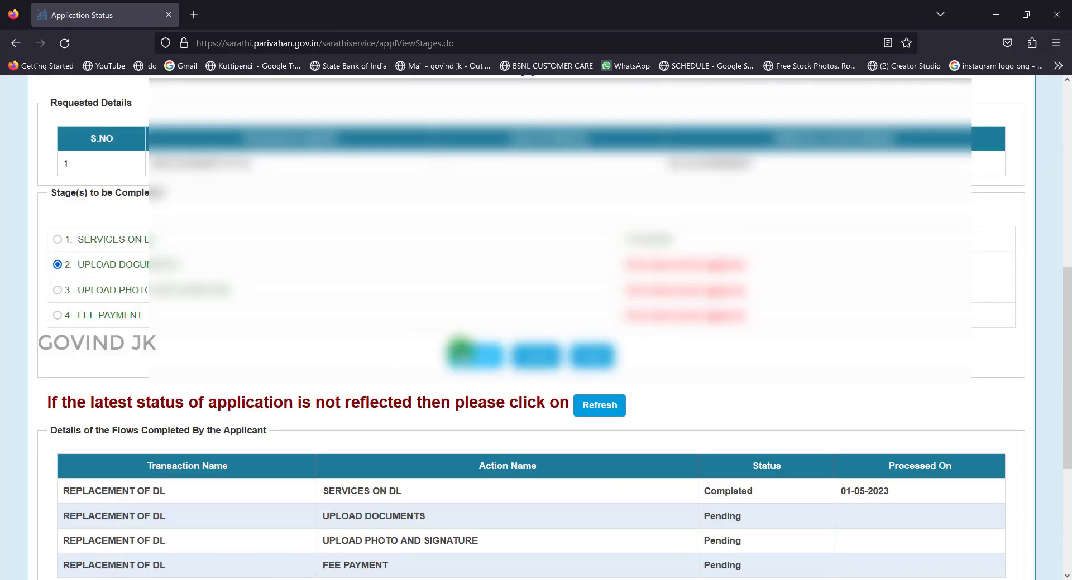
click(486, 354)
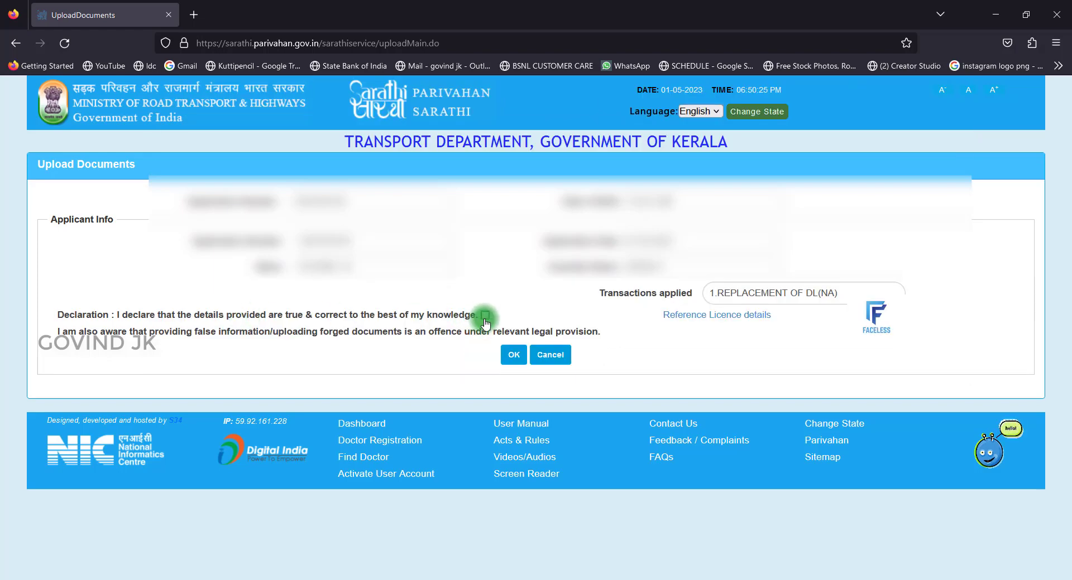
click(520, 356)
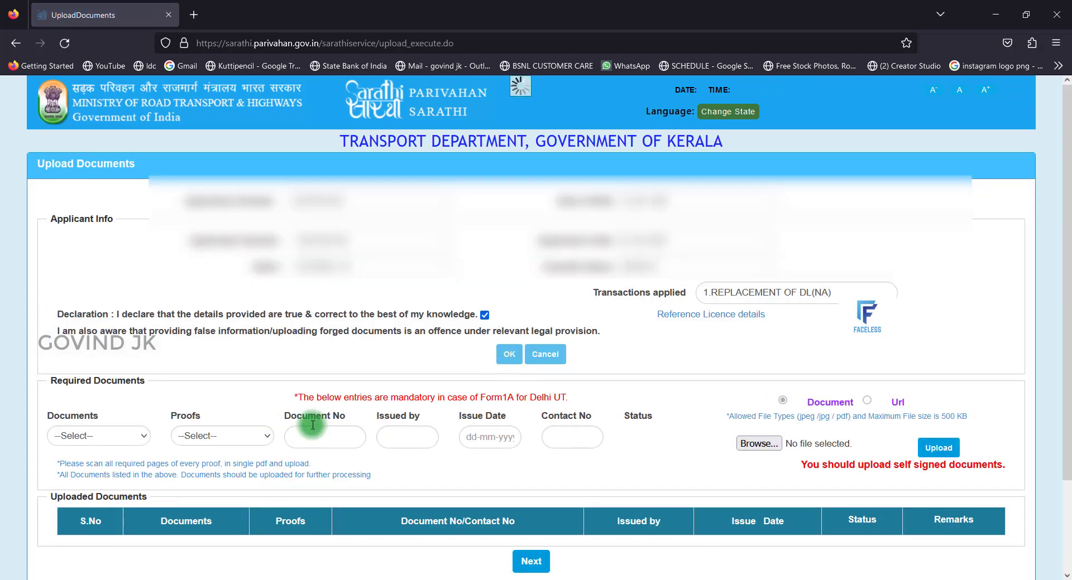
Step: Set the required document to Driving Licence and its proof to Driving License
click(97, 435)
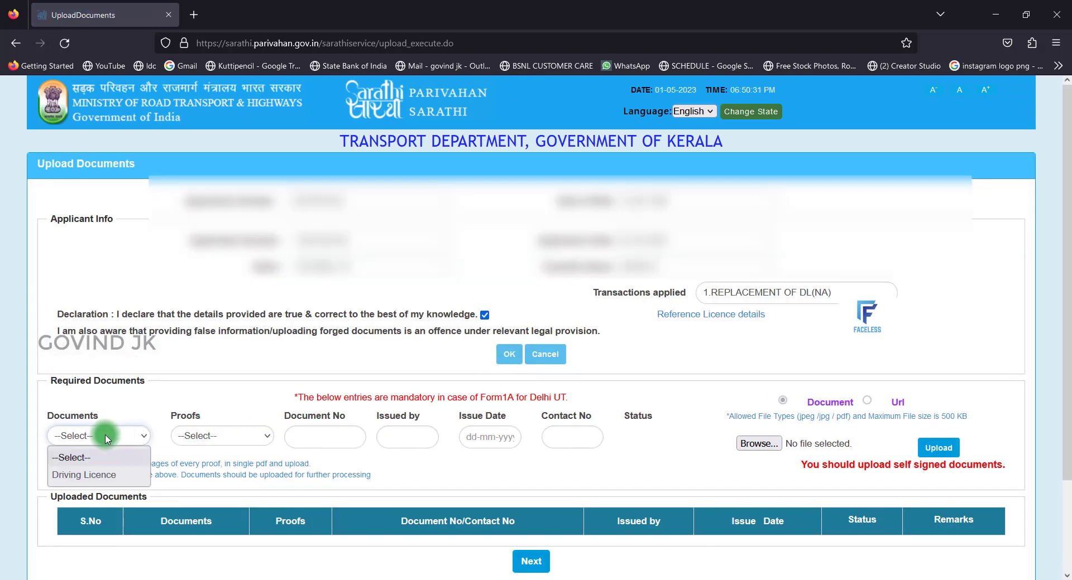
click(73, 477)
click(197, 437)
click(201, 479)
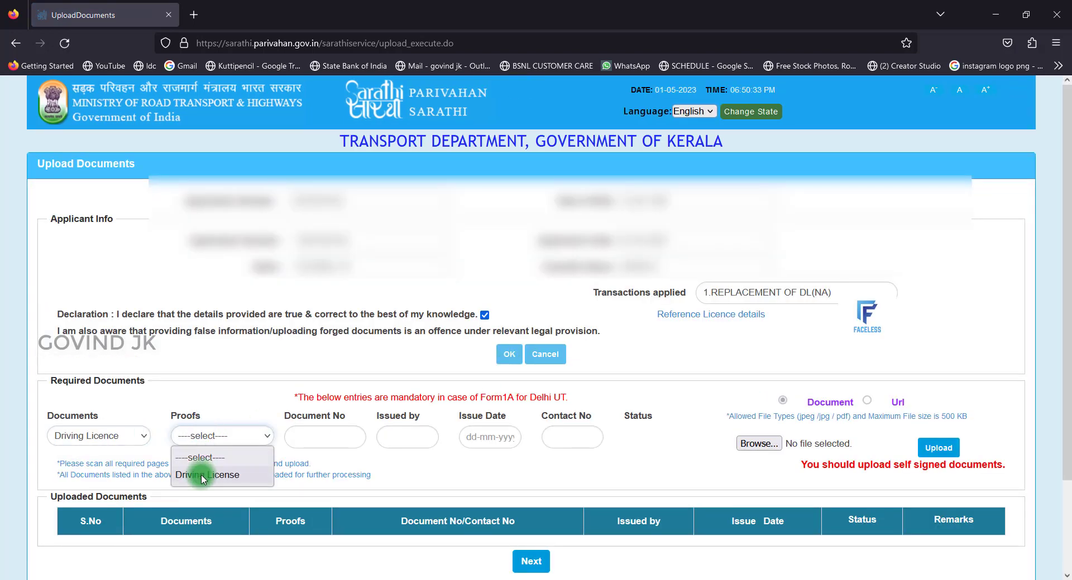
Step: Enter the driving licence's document number and issuing authority for the document upload
click(296, 435)
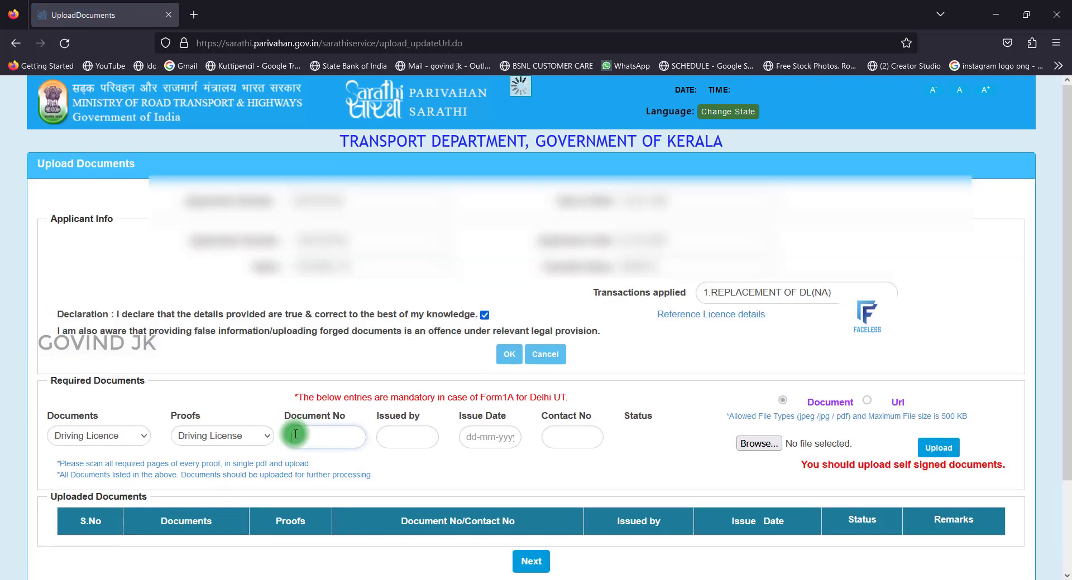
click(1024, 351)
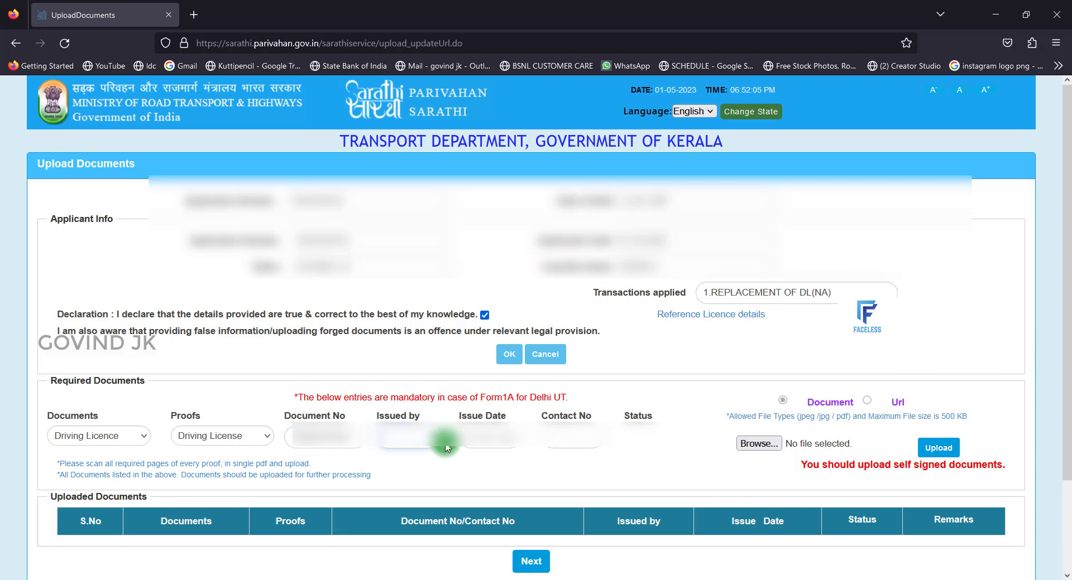
click(423, 441)
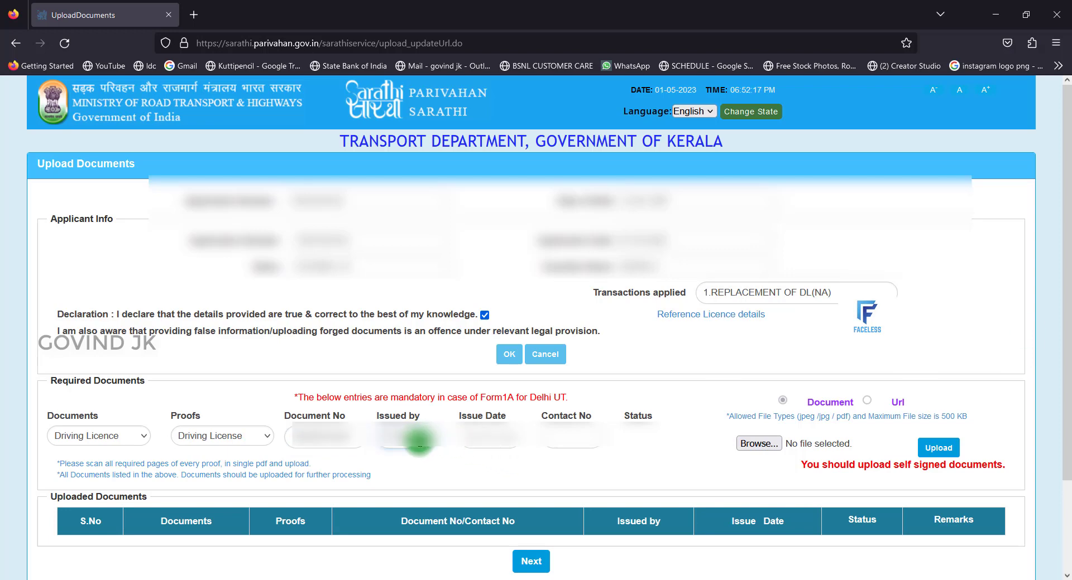
Step: Fill in the licence's issue date and contact number, then attach the document file and confirm its upload
click(486, 442)
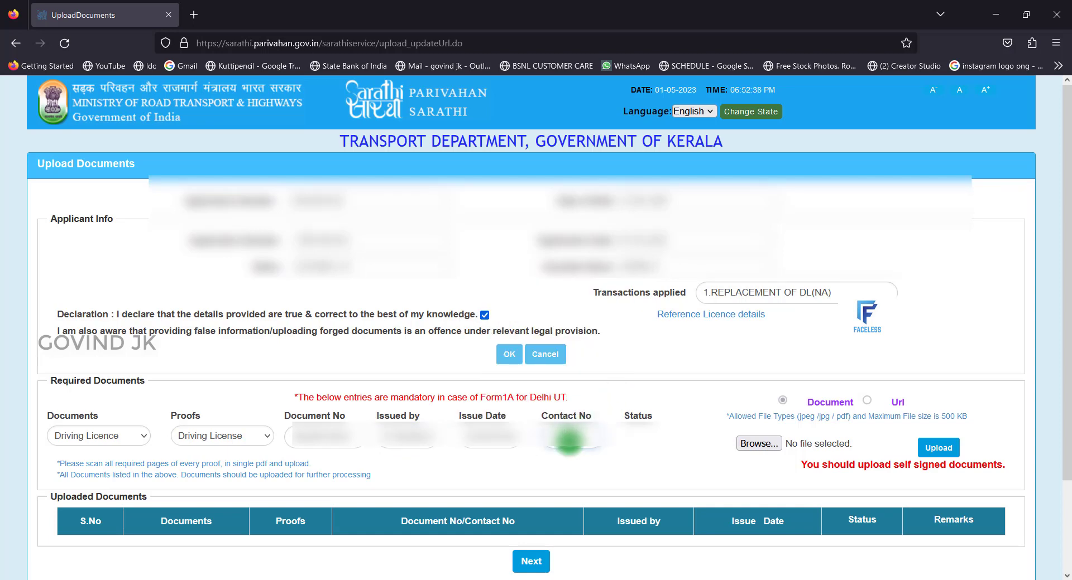
click(751, 445)
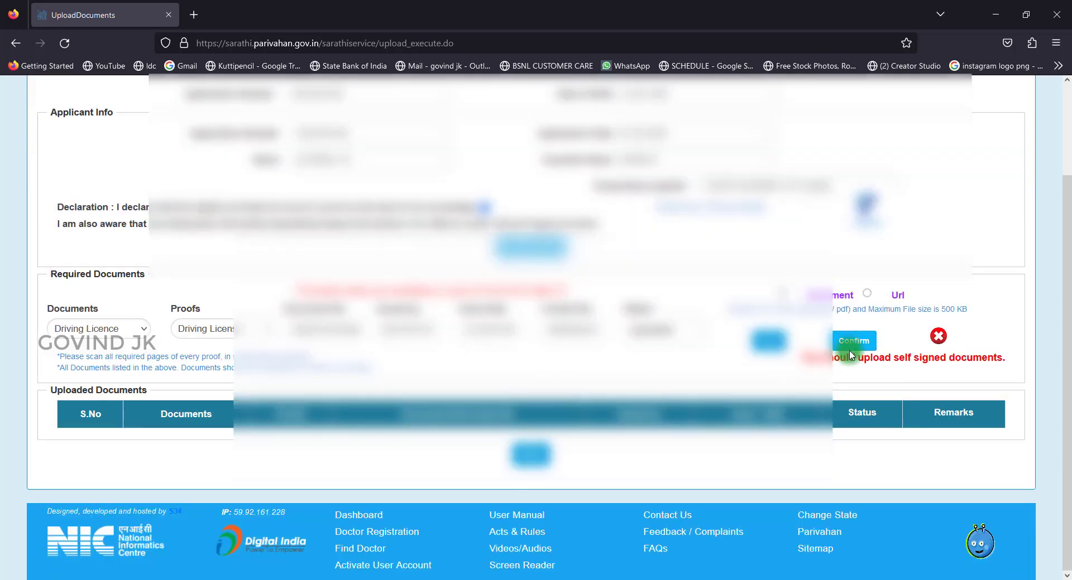
click(852, 341)
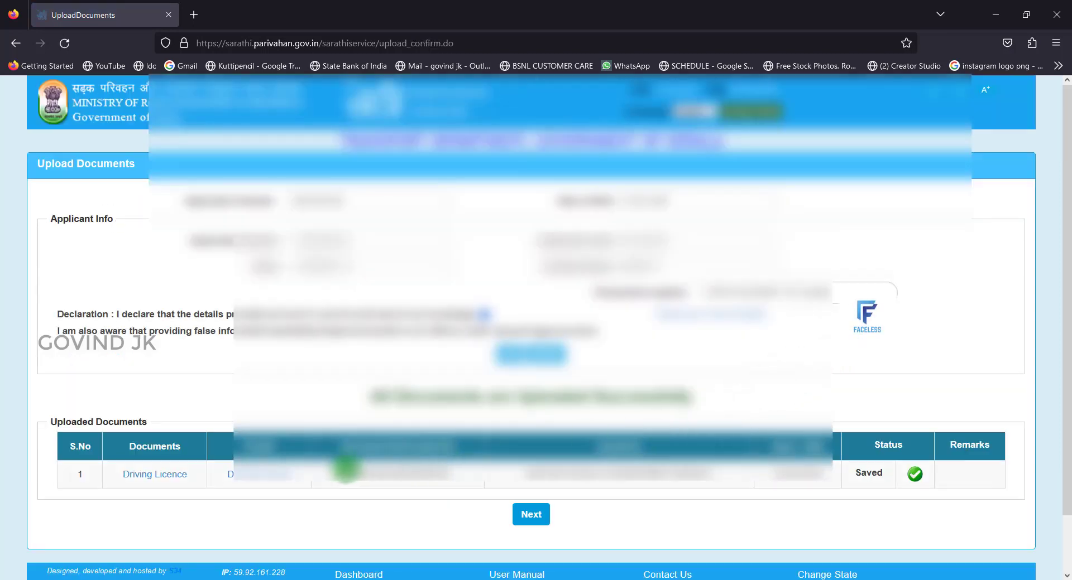
Step: Continue from the uploaded documents, submit the application status captcha, and proceed to the Upload Photo and Signature stage
click(517, 518)
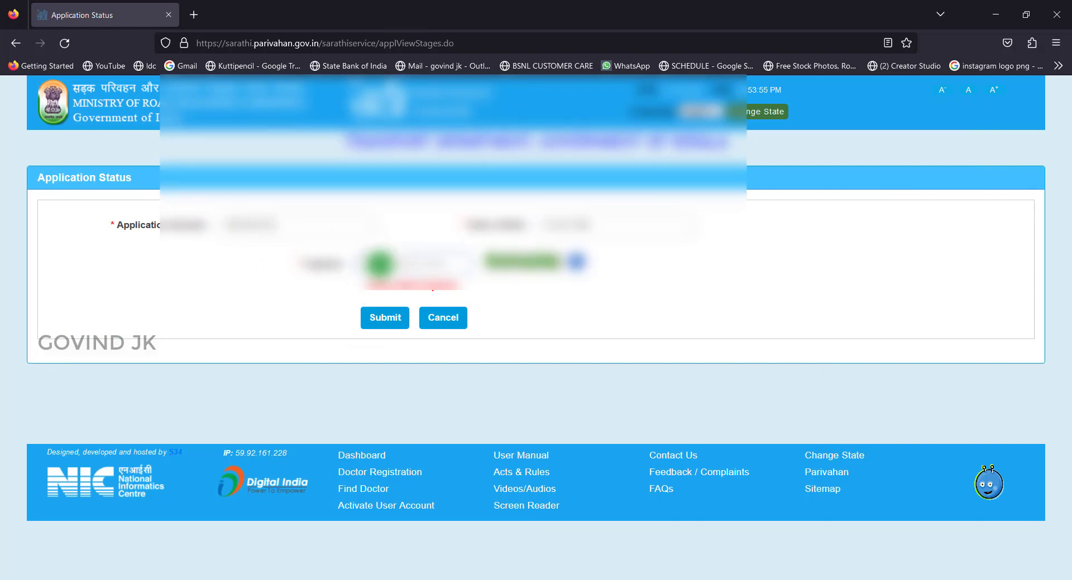
click(385, 317)
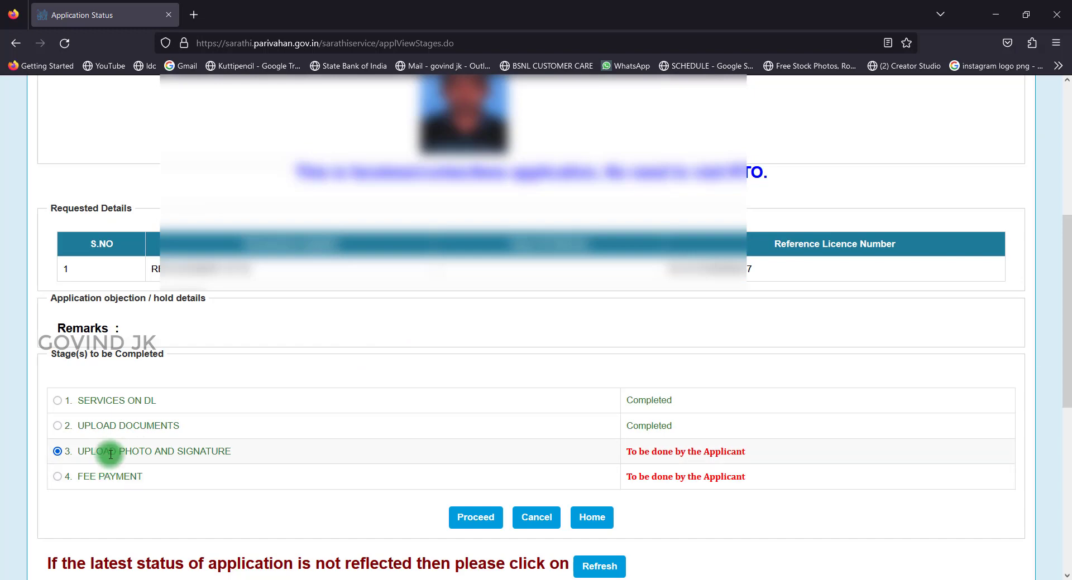
click(627, 452)
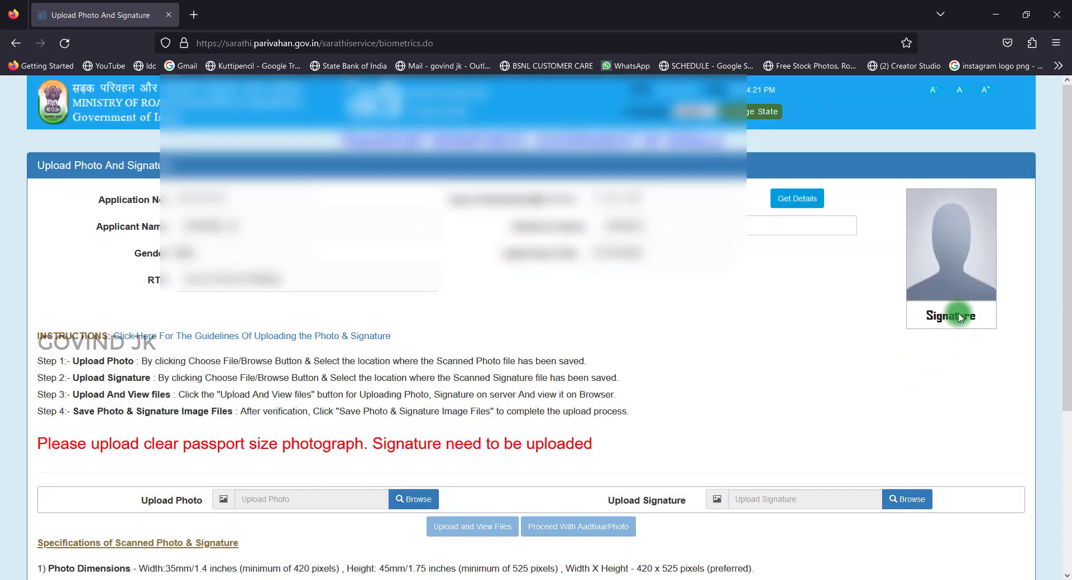
Step: Save the photo and signature image files and accept the confirmation about the correct, recent photo
scroll(748, 444, down, 3)
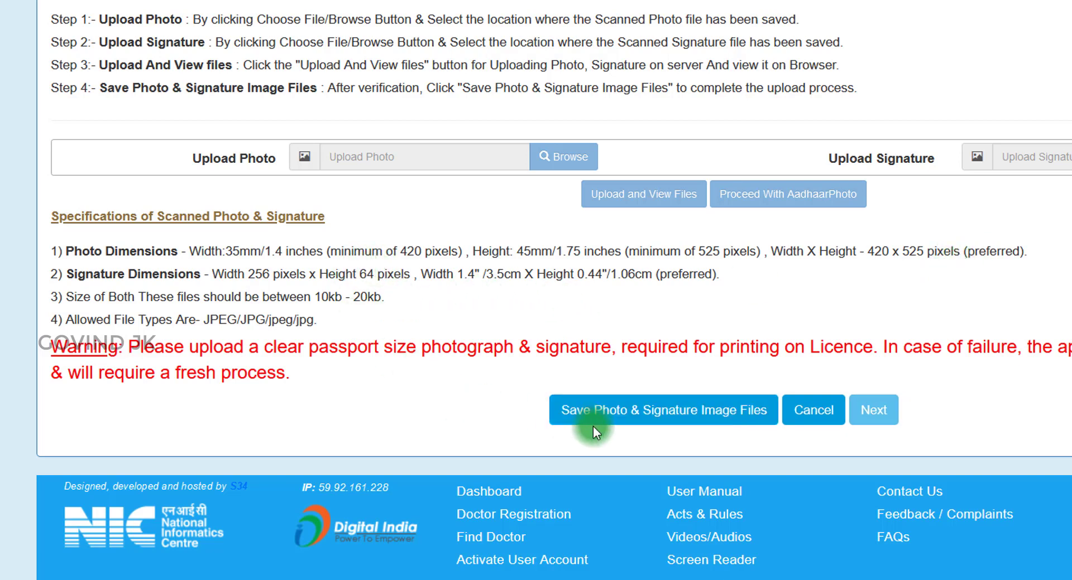
click(581, 418)
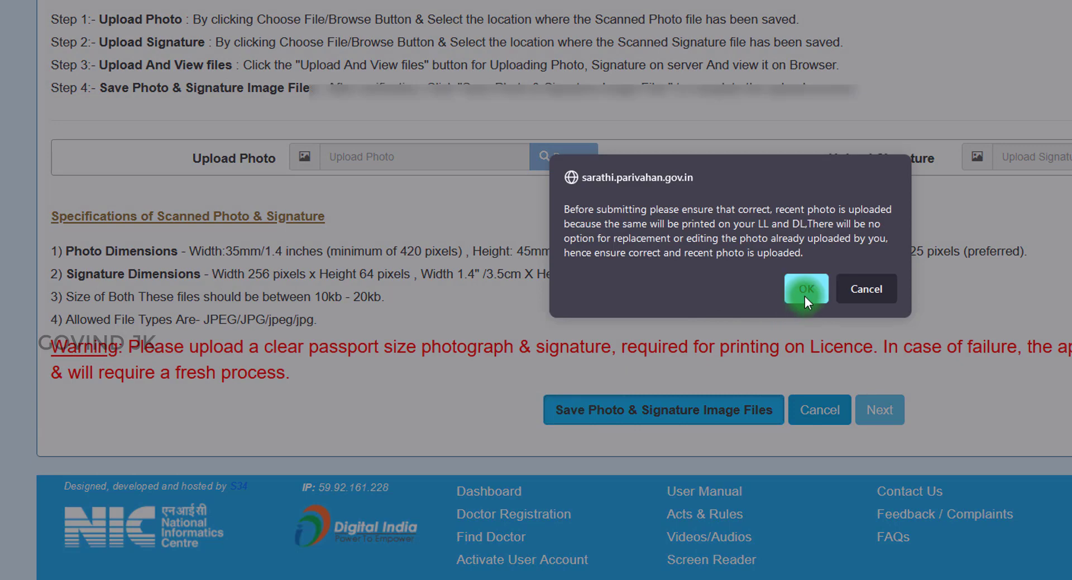
click(805, 295)
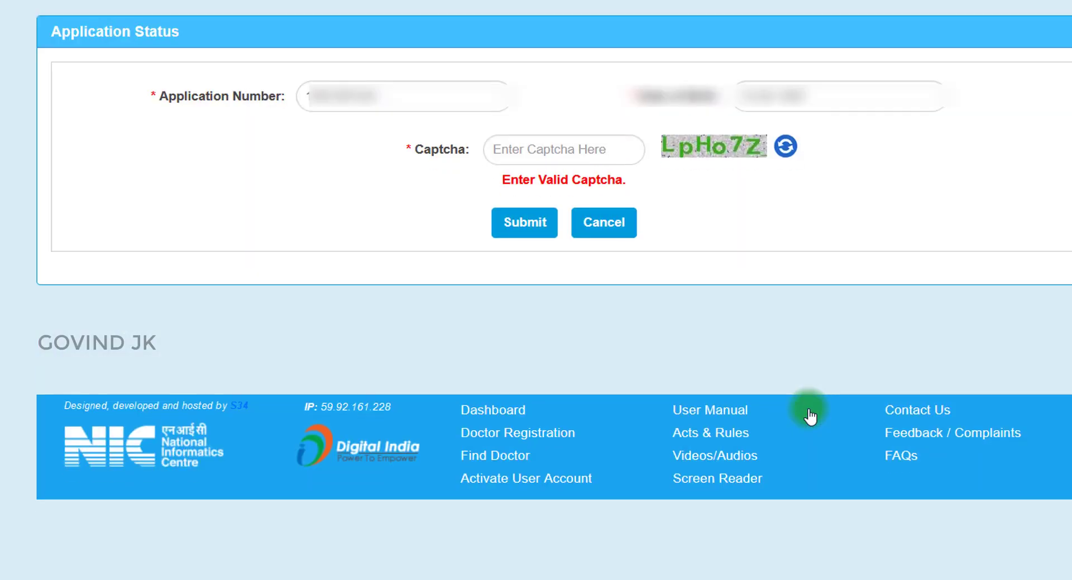
Step: Submit the application status form with the displayed captcha and proceed to the Fee Payment stage
click(567, 148)
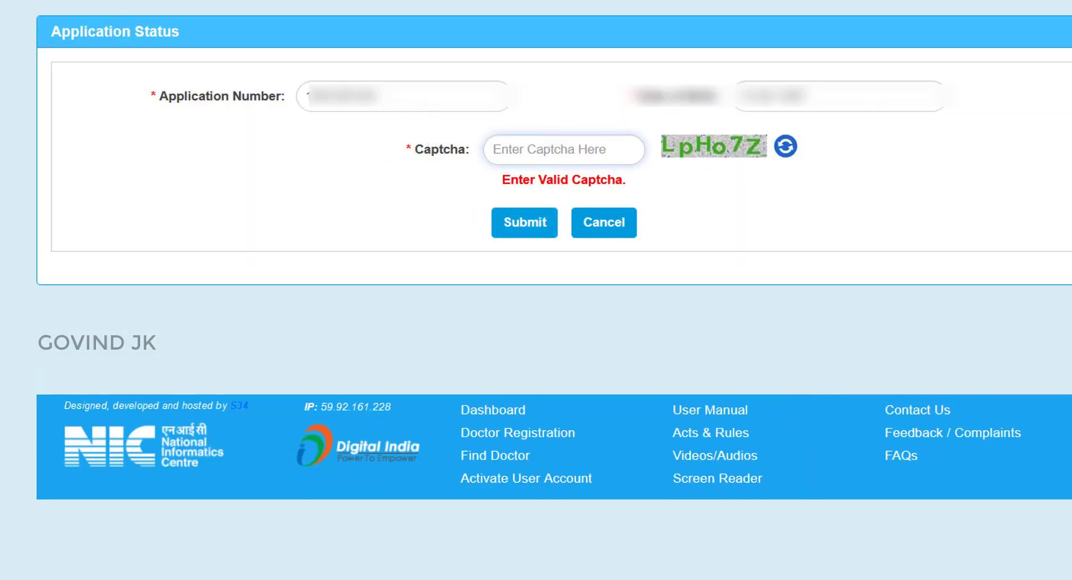
text(l)
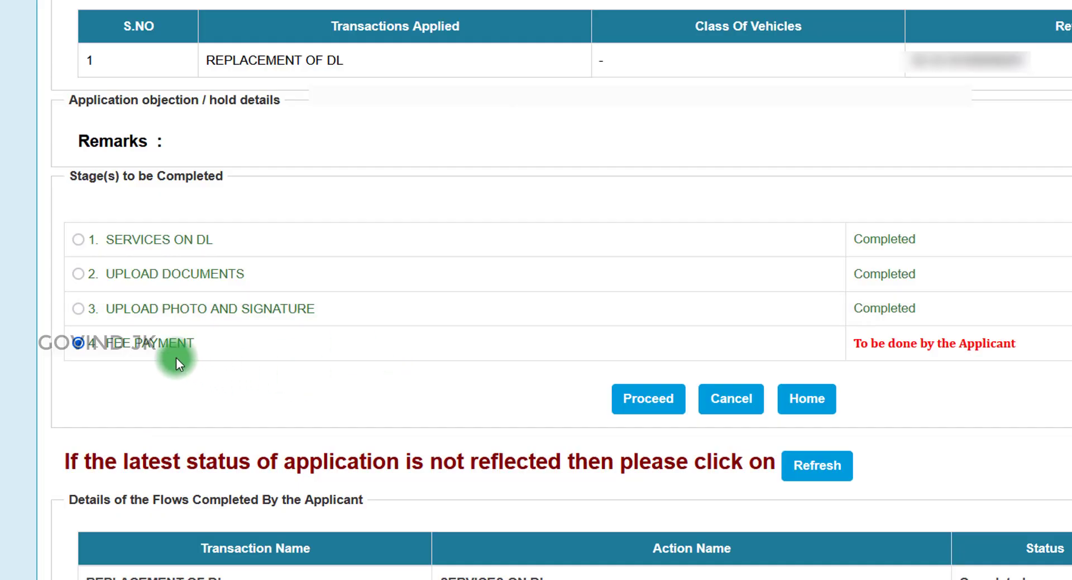
click(635, 399)
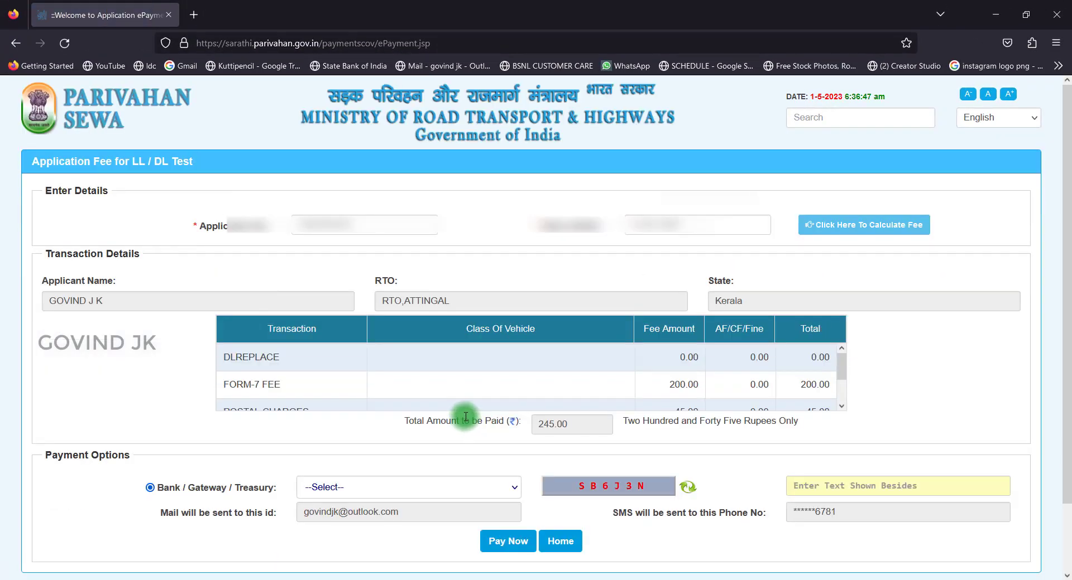
Step: Review the application fee breakdown and choose KERALA New e-TREASURY as the payment gateway
scroll(491, 371, down, 3)
scroll(509, 375, down, 2)
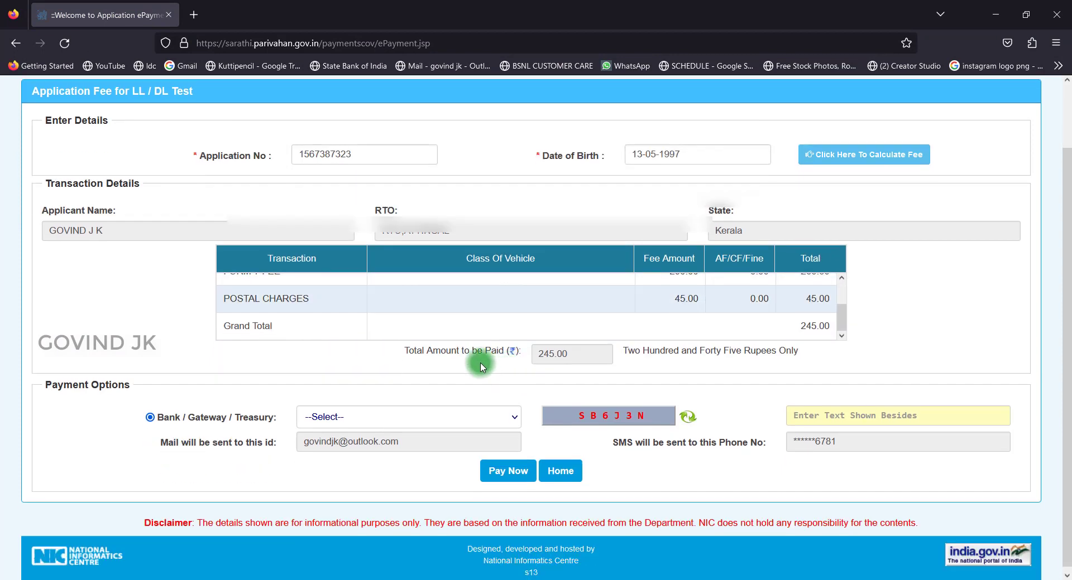
scroll(416, 354, up, 3)
scroll(395, 370, down, 3)
click(442, 416)
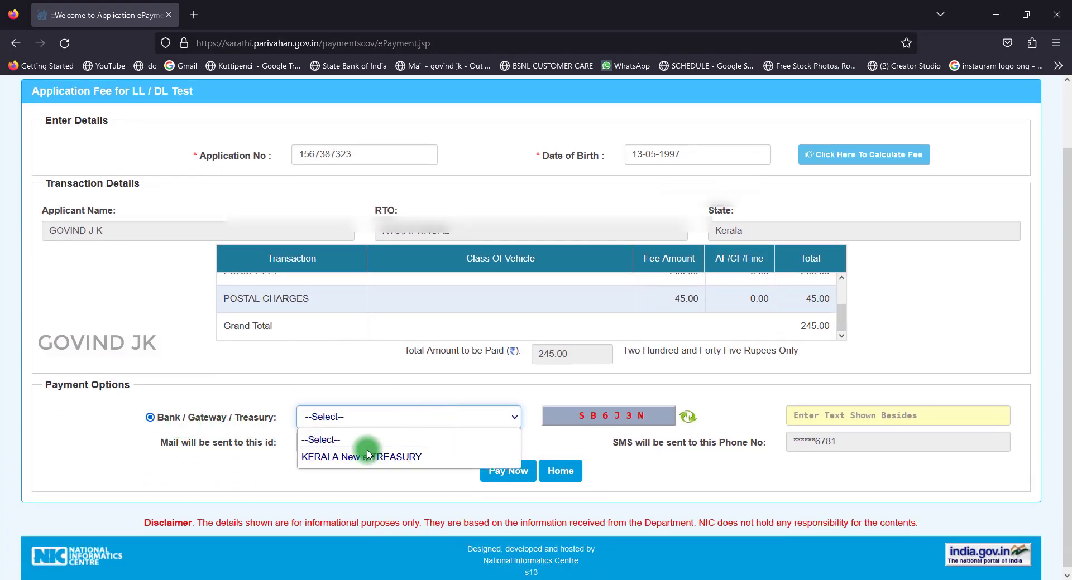
click(360, 457)
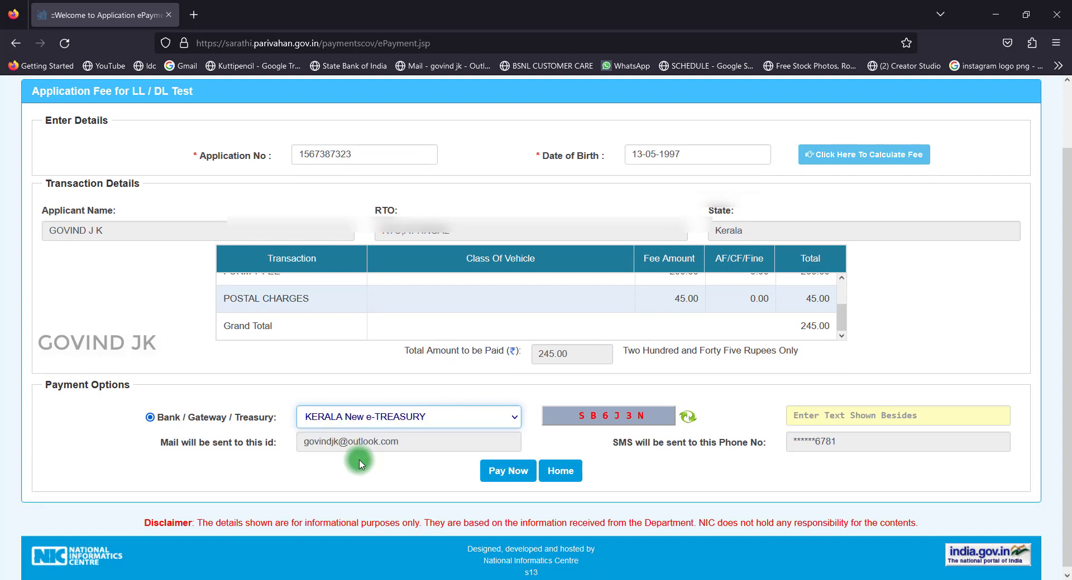
Step: Submit the fee payment form with its captcha, agree to the Terms and Conditions, and proceed for payment
click(839, 416)
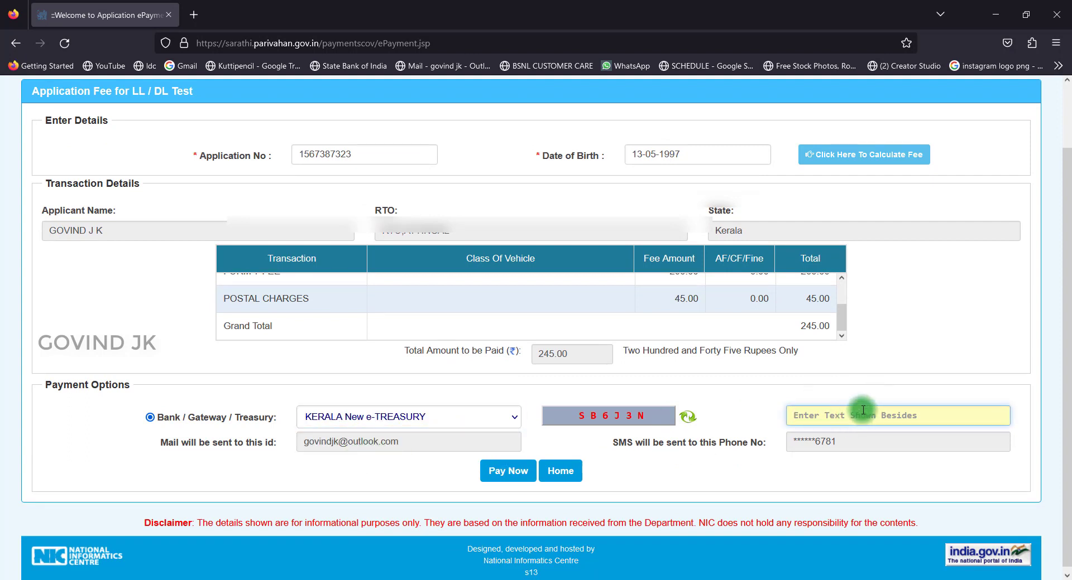
text(S)
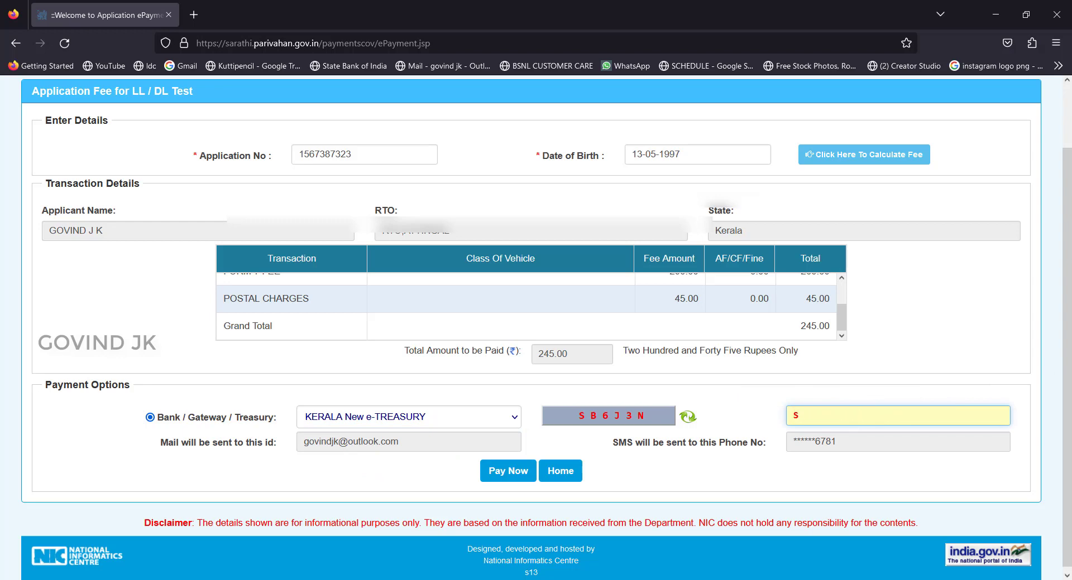
click(499, 477)
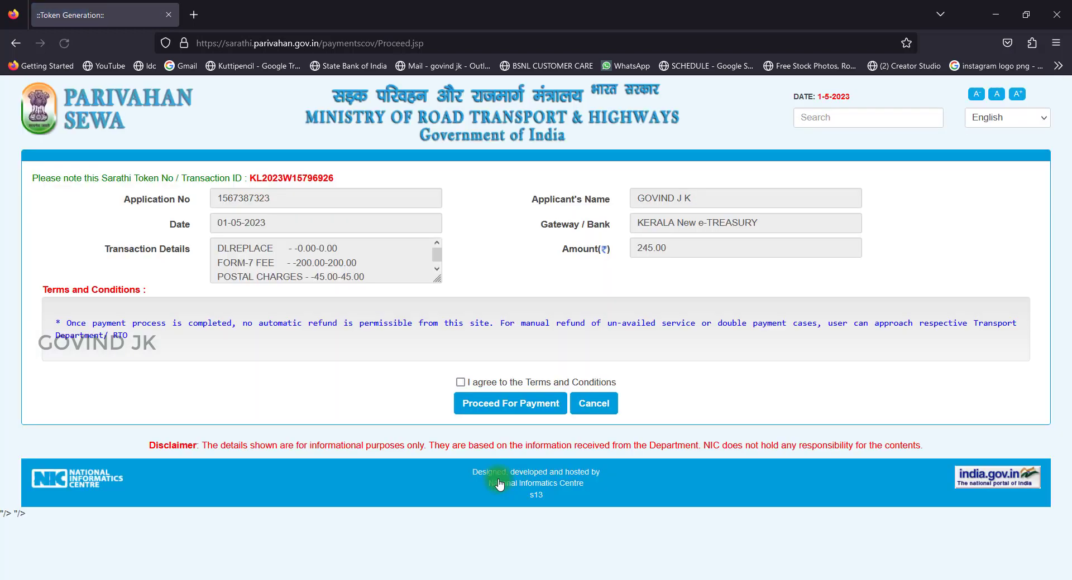
click(460, 382)
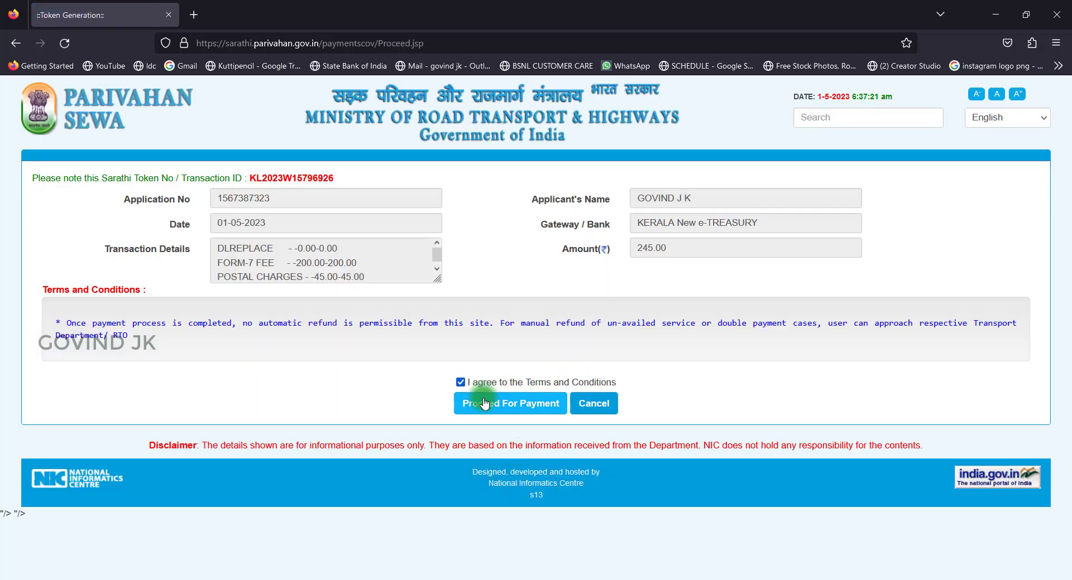
click(485, 403)
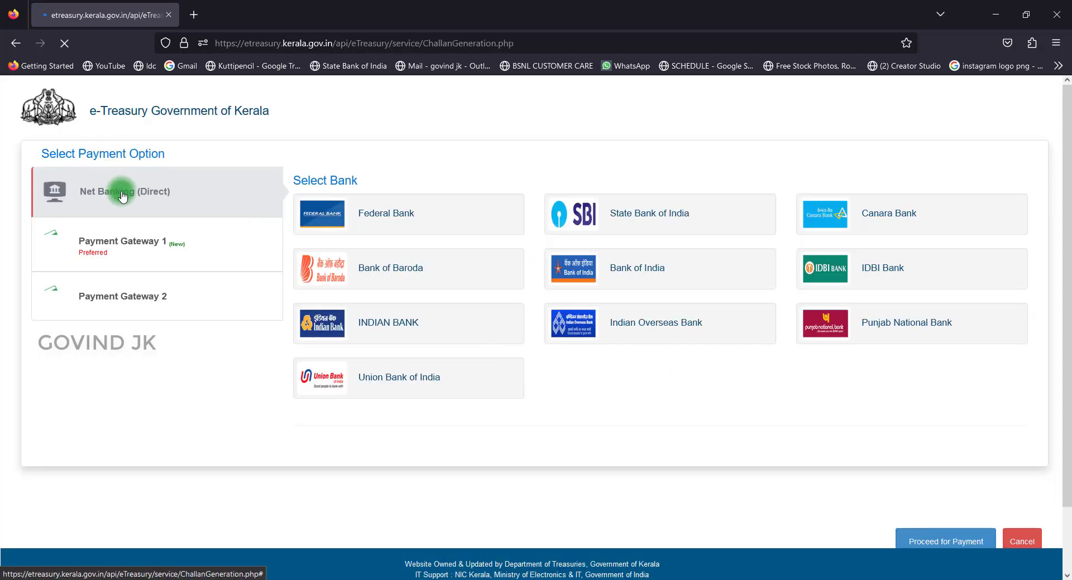
Step: Pay the application fee through Payment Gateway 1 and print the payment receipt
click(173, 258)
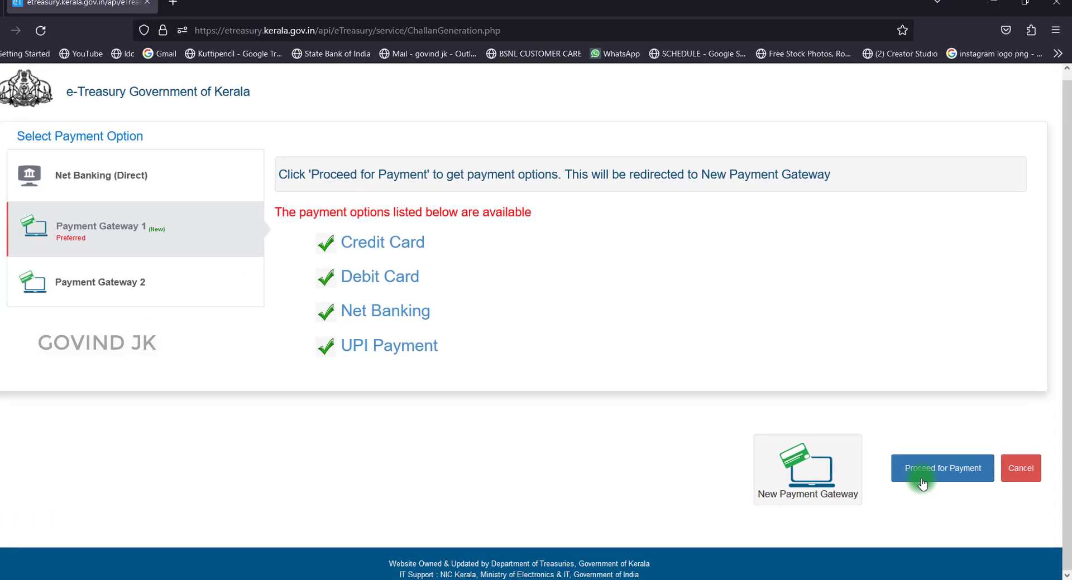
click(754, 368)
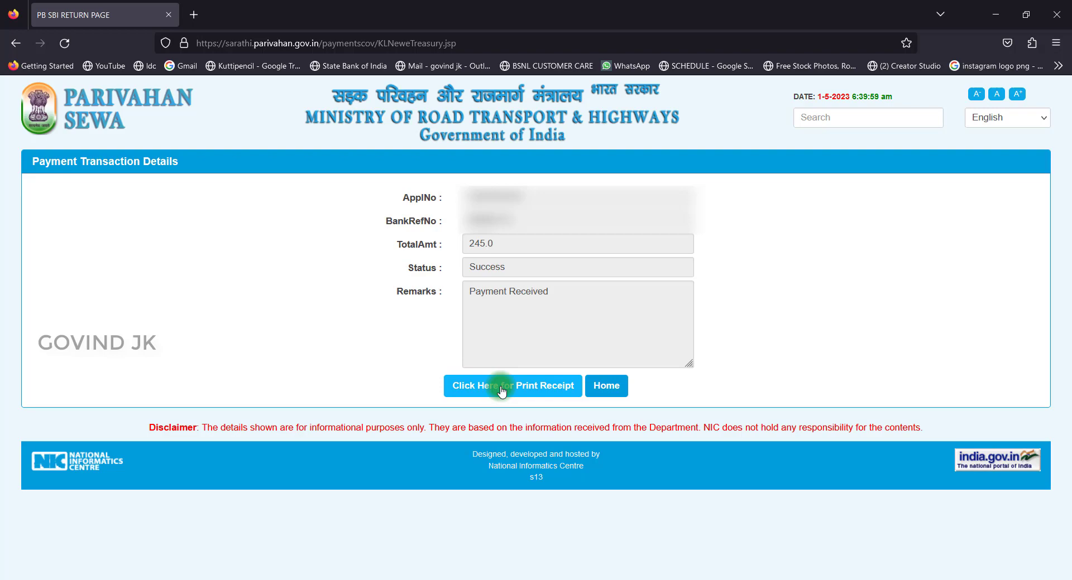
click(502, 391)
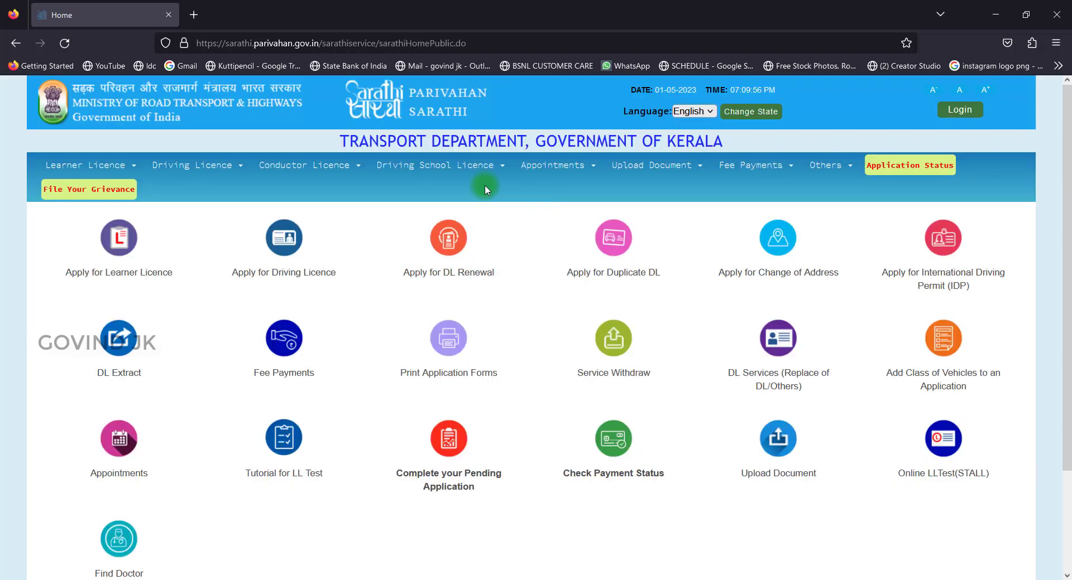
Step: Look up the application status using the application number, date of birth and captcha, and check its processing stage
mouse_move(947, 186)
click(934, 165)
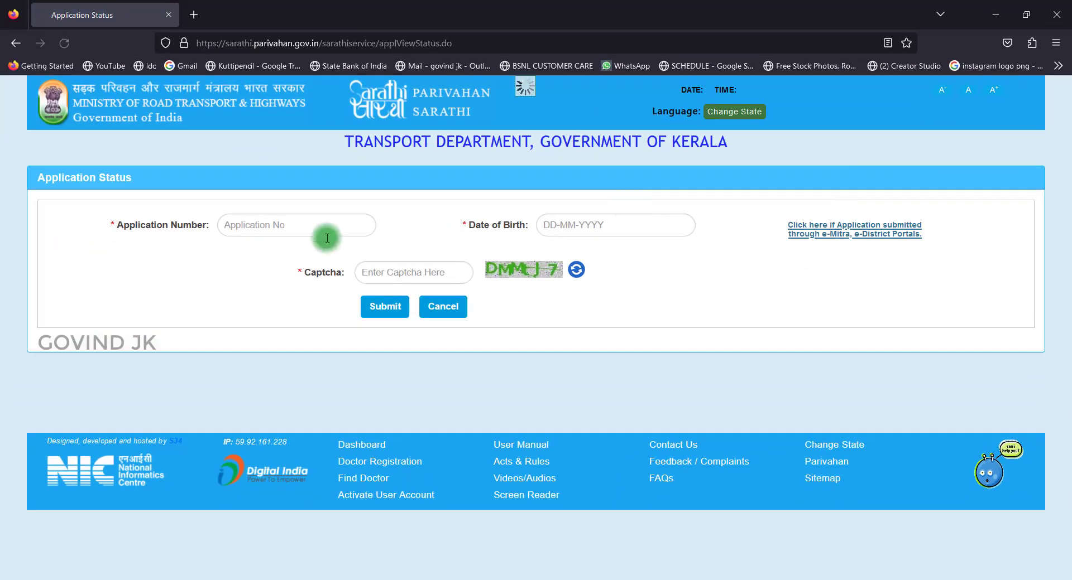
click(262, 229)
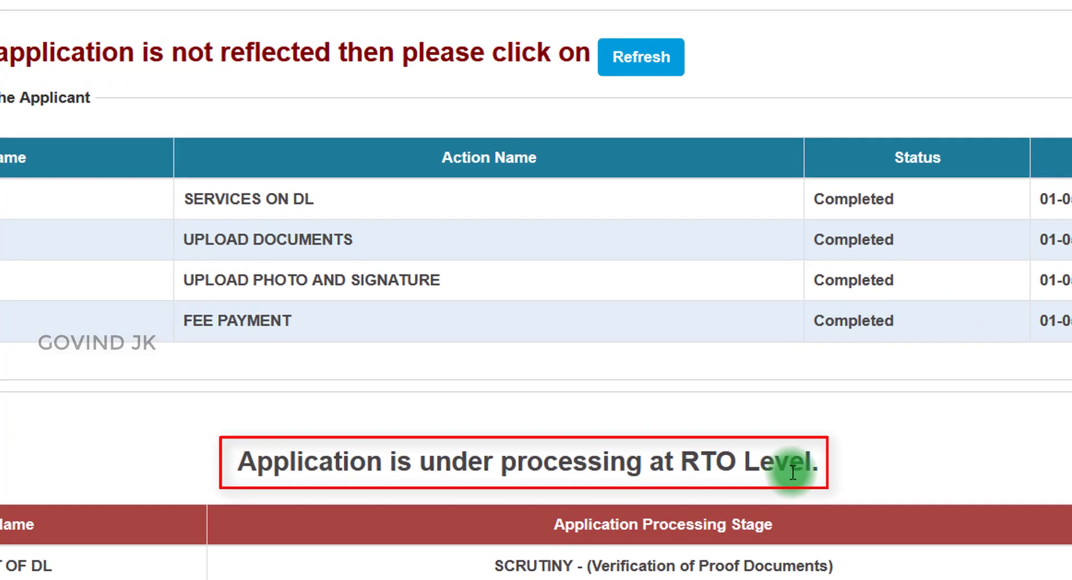
scroll(793, 473, down, 2)
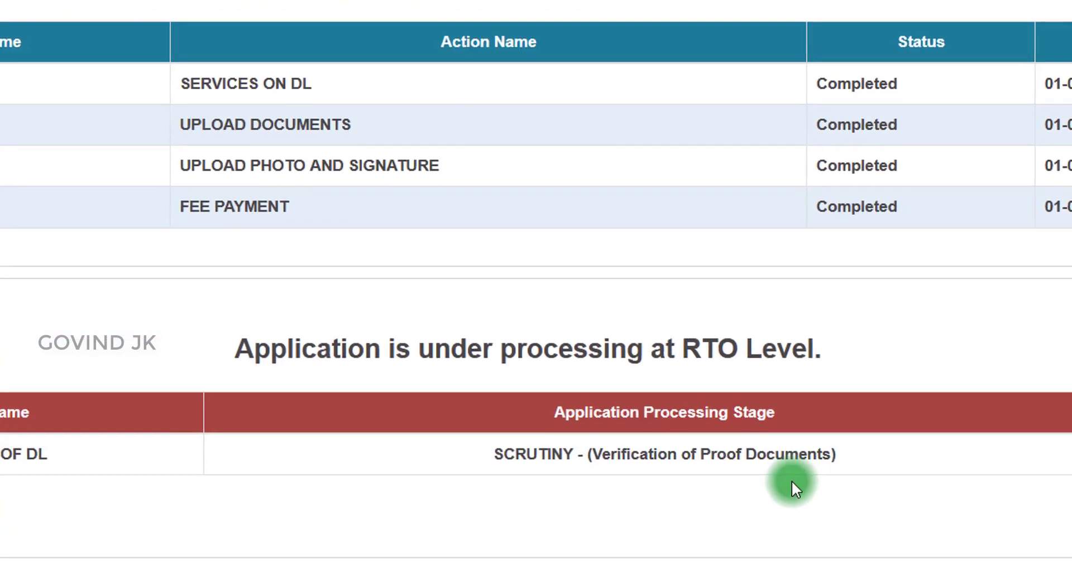